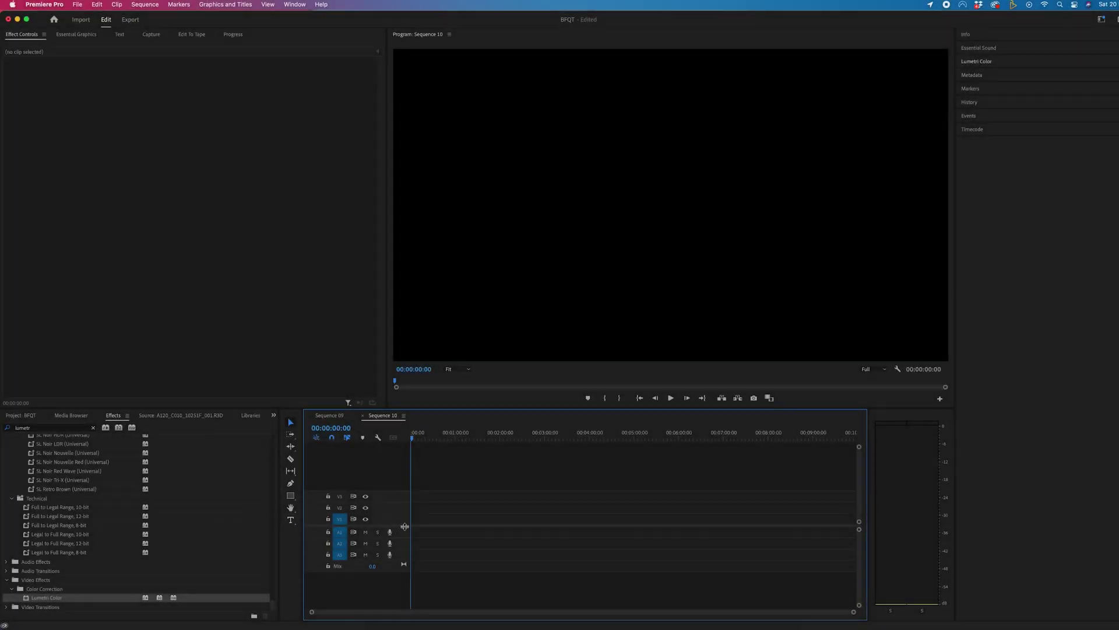
Add a text box reading 'Chris Brooker' in the Program Monitor frame.
{"action": "left_click", "coordinate": [290, 521]}
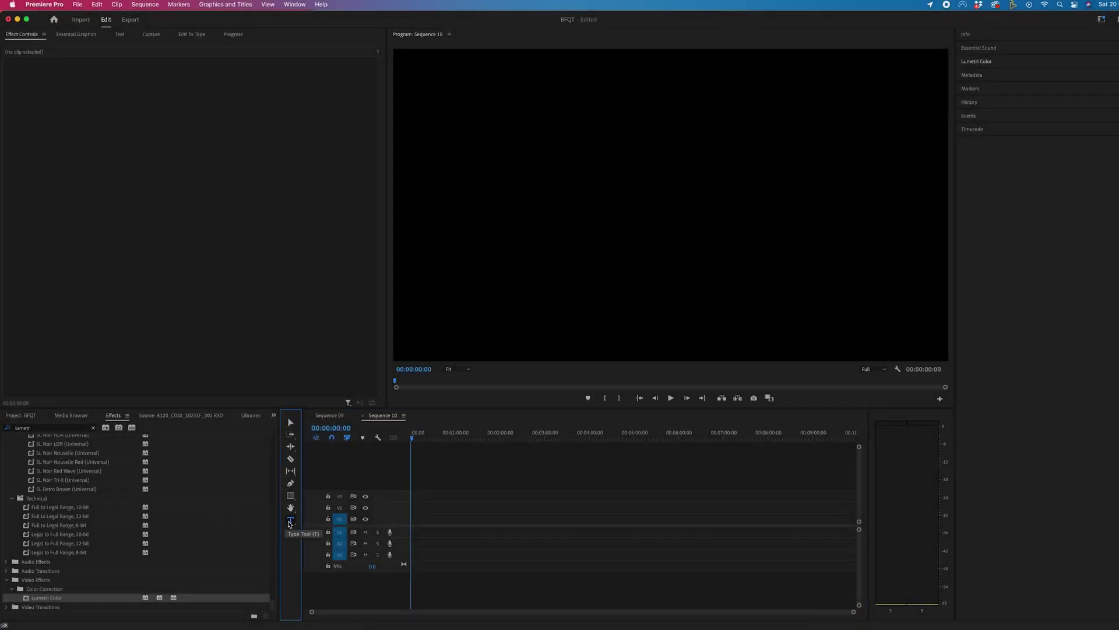
{"action": "left_click", "coordinate": [530, 199]}
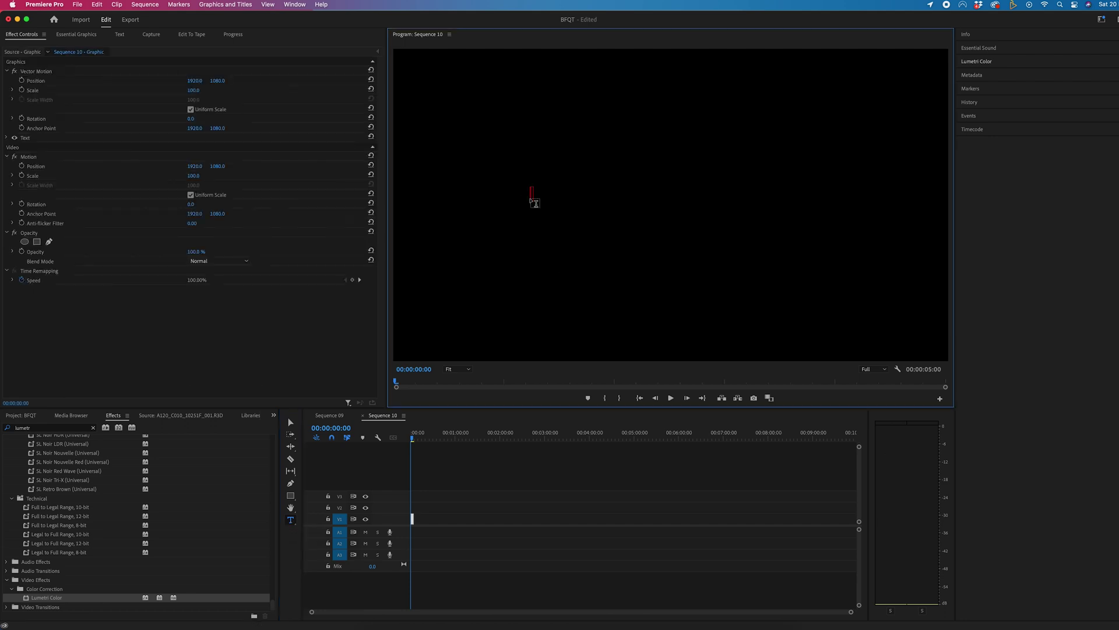
{"action": "type", "text": "Chris Brooker"}
Set the Chris Brooker text to Montserrat Bold at font size 232.
{"action": "key", "text": "super+a"}
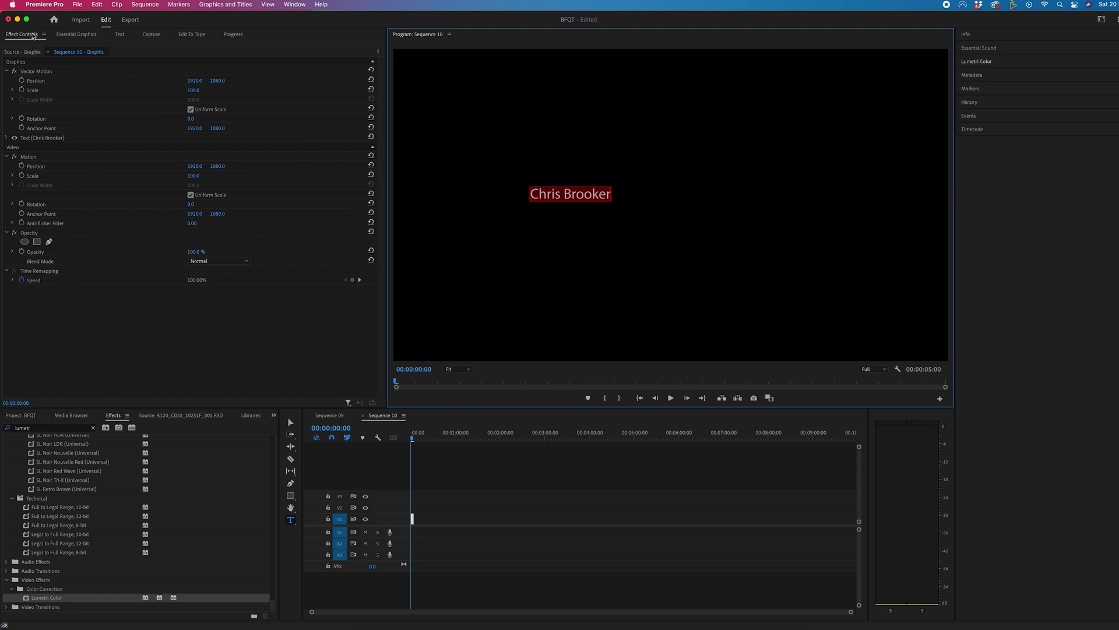
{"action": "left_click", "coordinate": [64, 101]}
{"action": "left_click", "coordinate": [48, 138]}
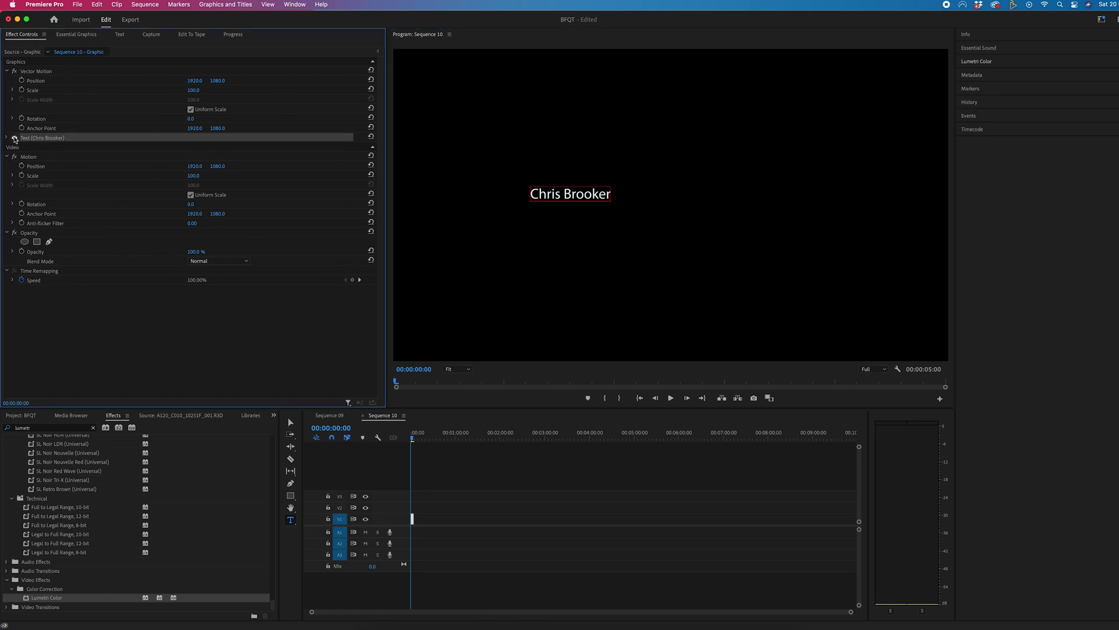
{"action": "left_click", "coordinate": [7, 138]}
{"action": "left_click", "coordinate": [49, 167]}
{"action": "type", "text": "mont"}
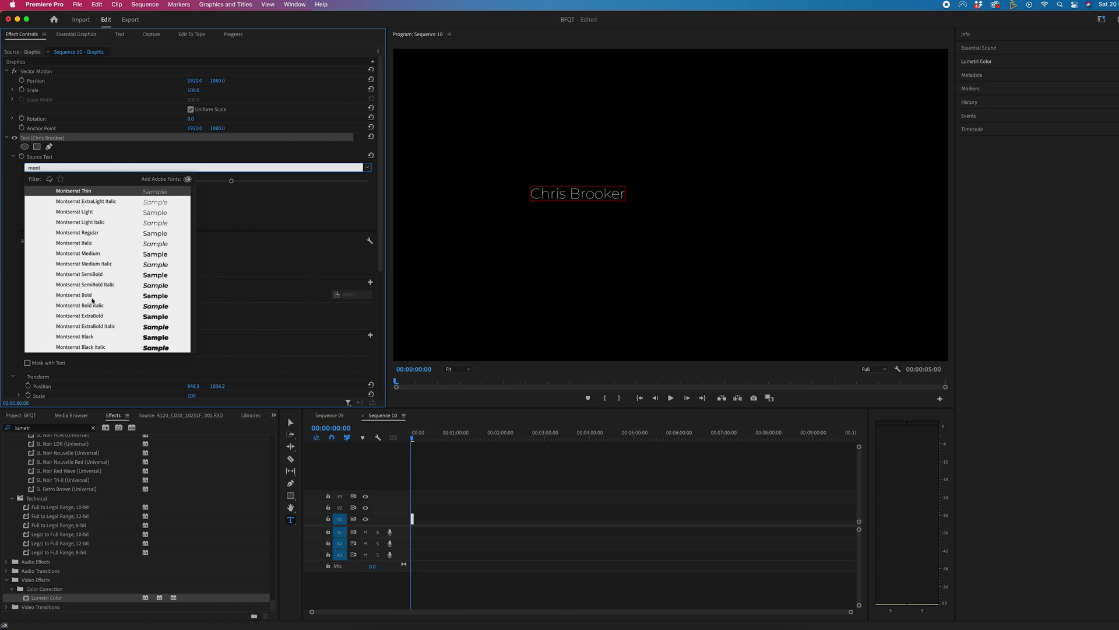
{"action": "left_click", "coordinate": [91, 295]}
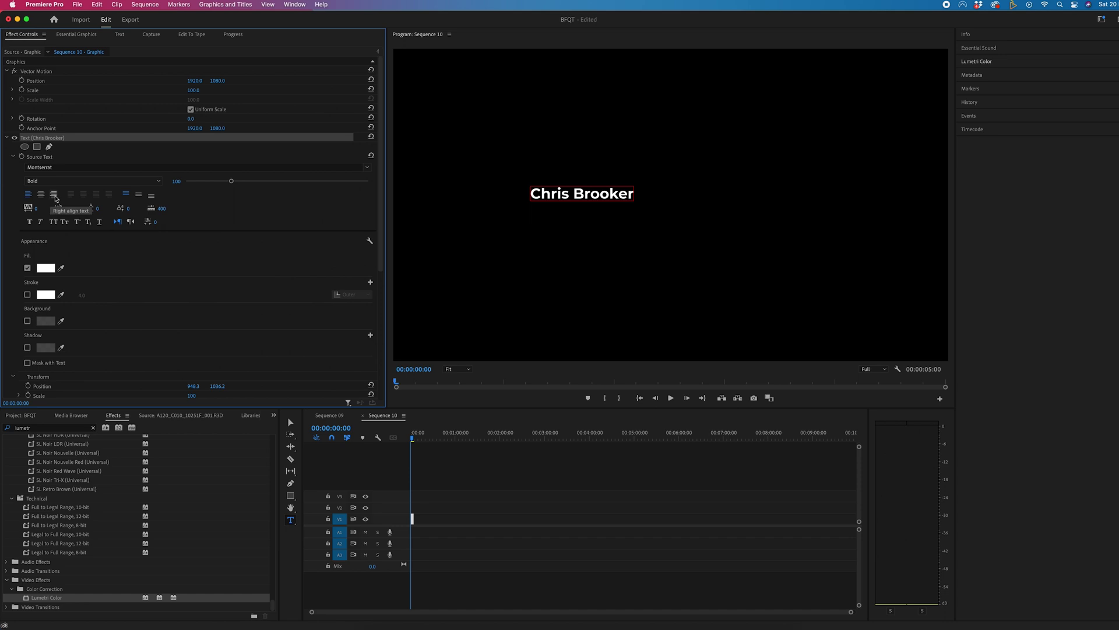
{"action": "left_click_drag", "start_coordinate": [230, 180], "coordinate": [278, 184]}
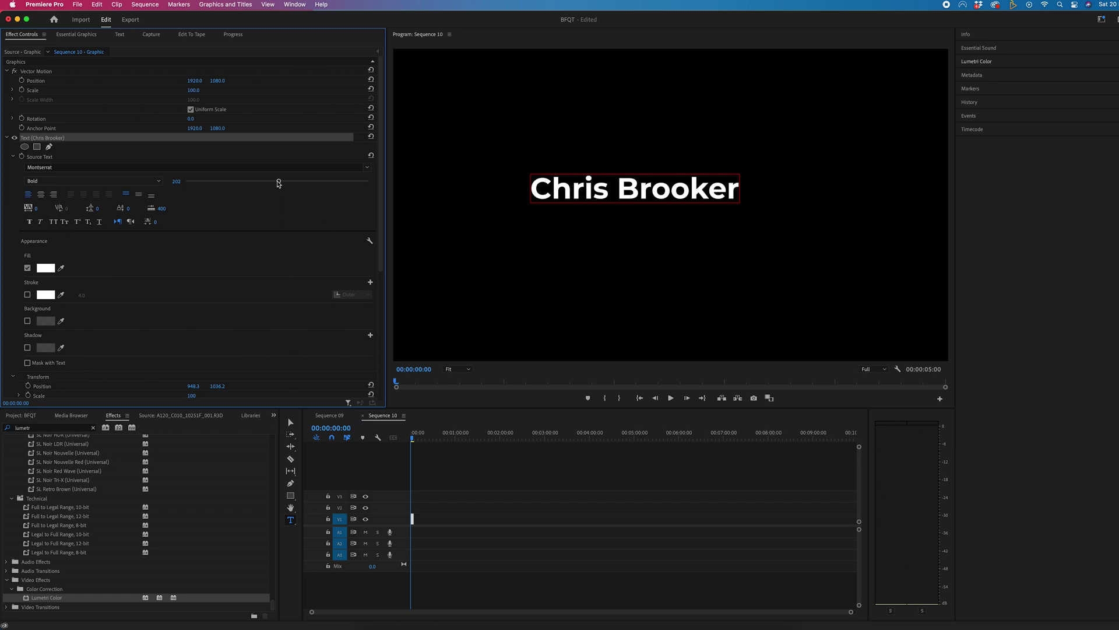
{"action": "left_click_drag", "start_coordinate": [278, 183], "coordinate": [292, 181]}
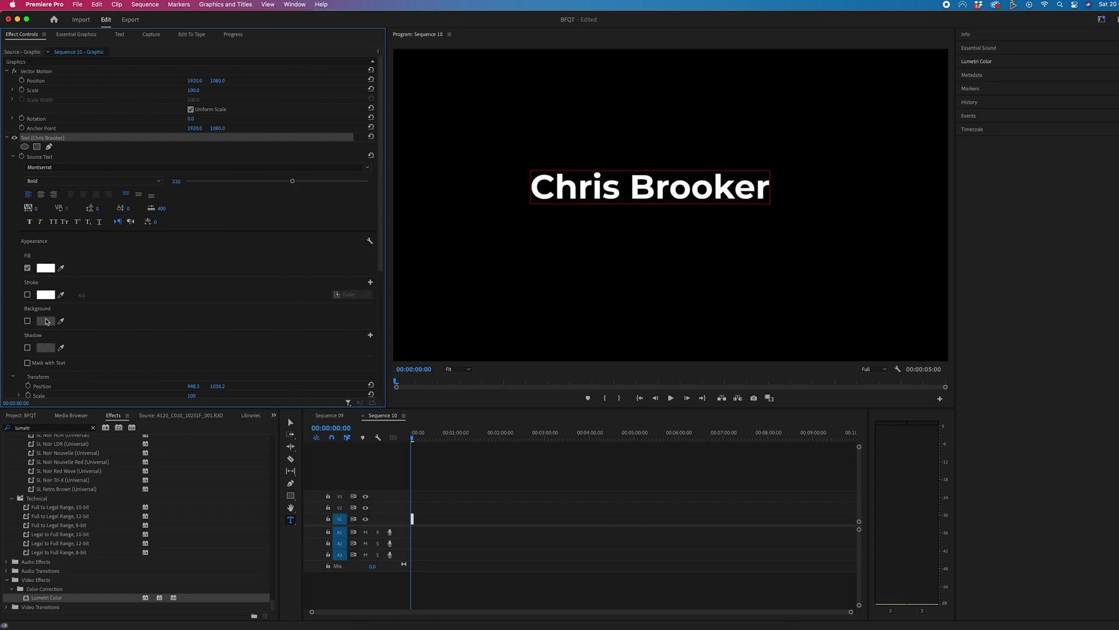
Paste a copy of the Chris Brooker title onto V2, directly above the original at 00:00.
{"action": "left_click", "coordinate": [494, 496]}
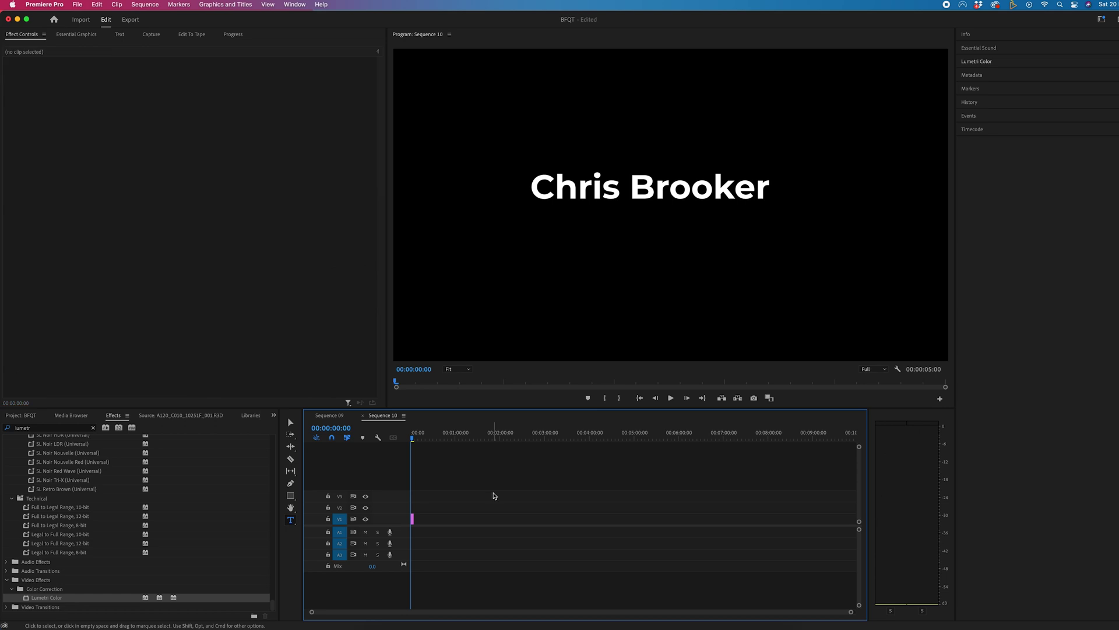
{"action": "key", "text": "backslash"}
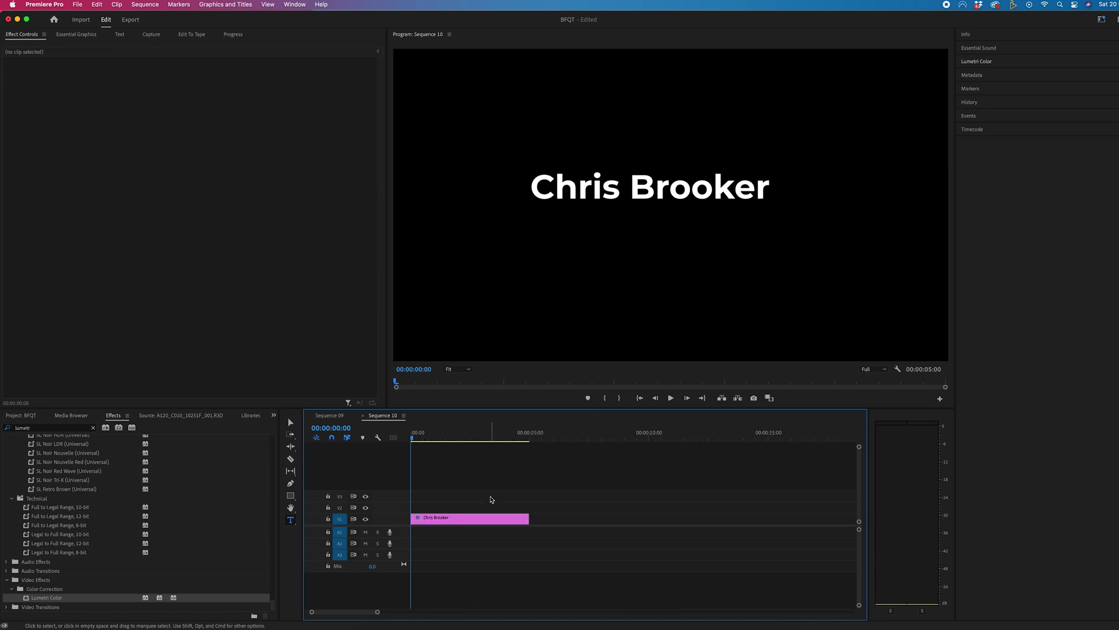
{"action": "left_click", "coordinate": [458, 521]}
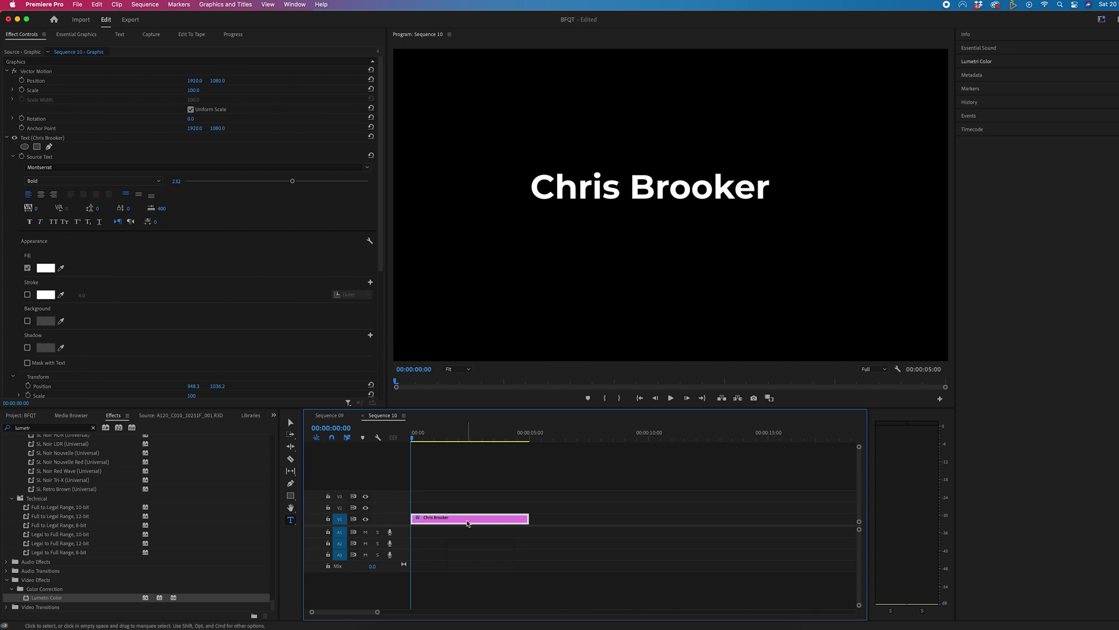
{"action": "mouse_move", "coordinate": [465, 521]}
{"action": "left_mouse_down"}
{"action": "mouse_move", "coordinate": [448, 505]}
{"action": "mouse_move", "coordinate": [453, 520]}
{"action": "left_mouse_up"}
{"action": "left_click_drag", "start_coordinate": [527, 434], "coordinate": [557, 435]}
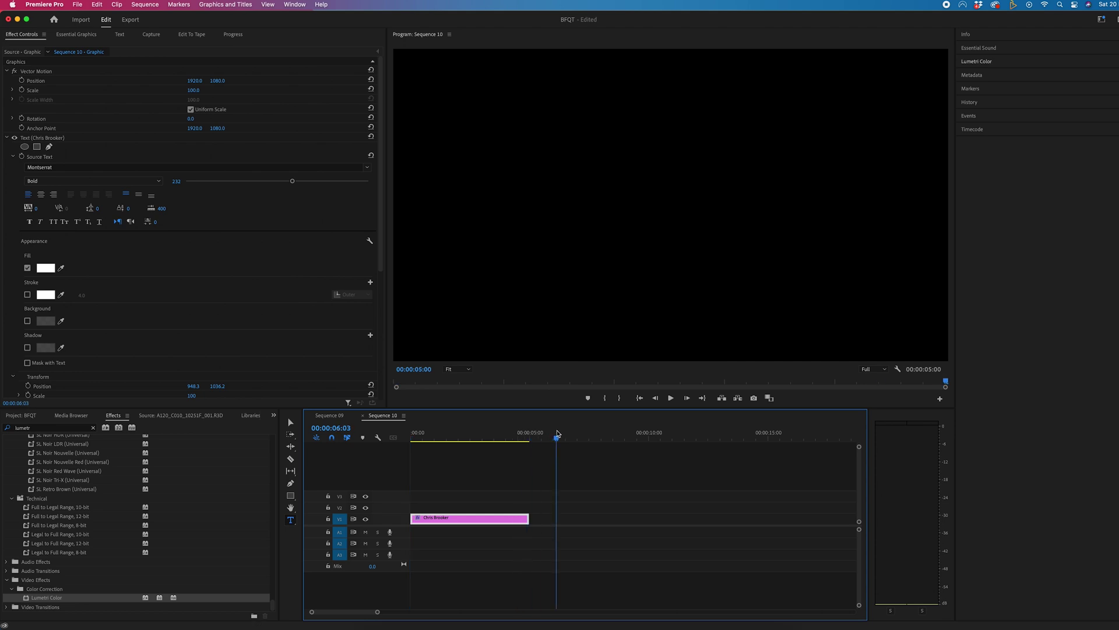
{"action": "key", "text": "super+v"}
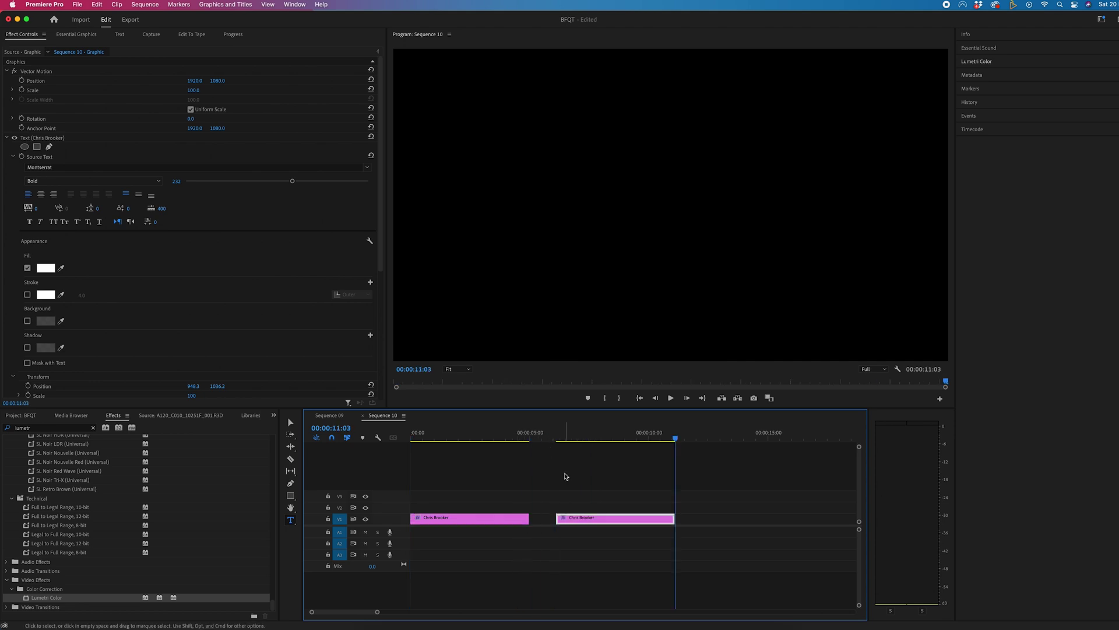
{"action": "left_click_drag", "start_coordinate": [587, 519], "coordinate": [441, 506]}
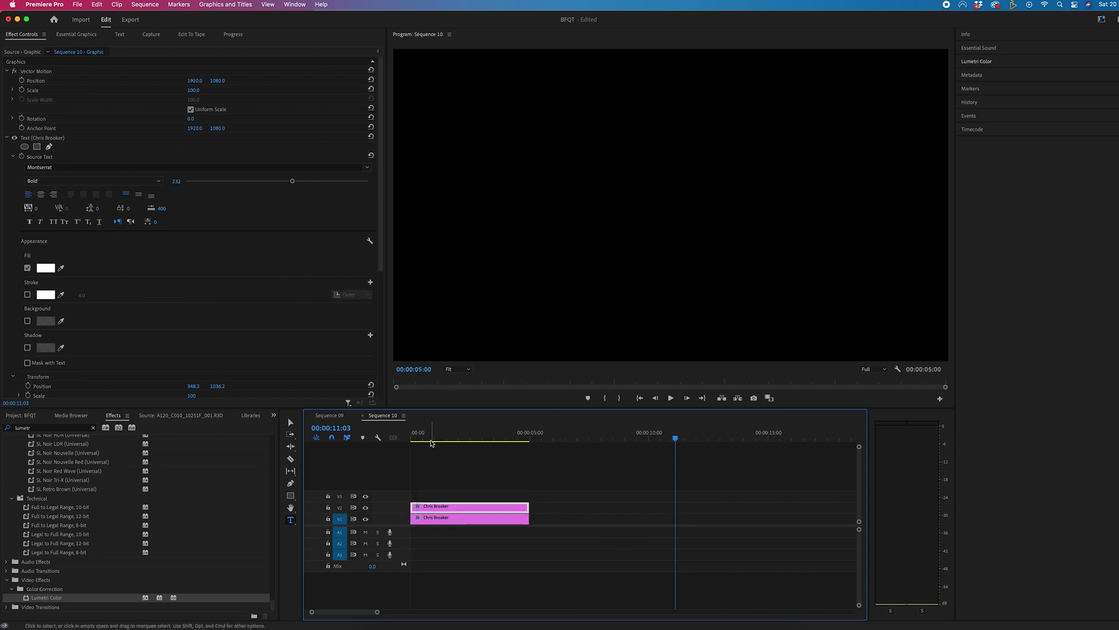
{"action": "left_click", "coordinate": [430, 434]}
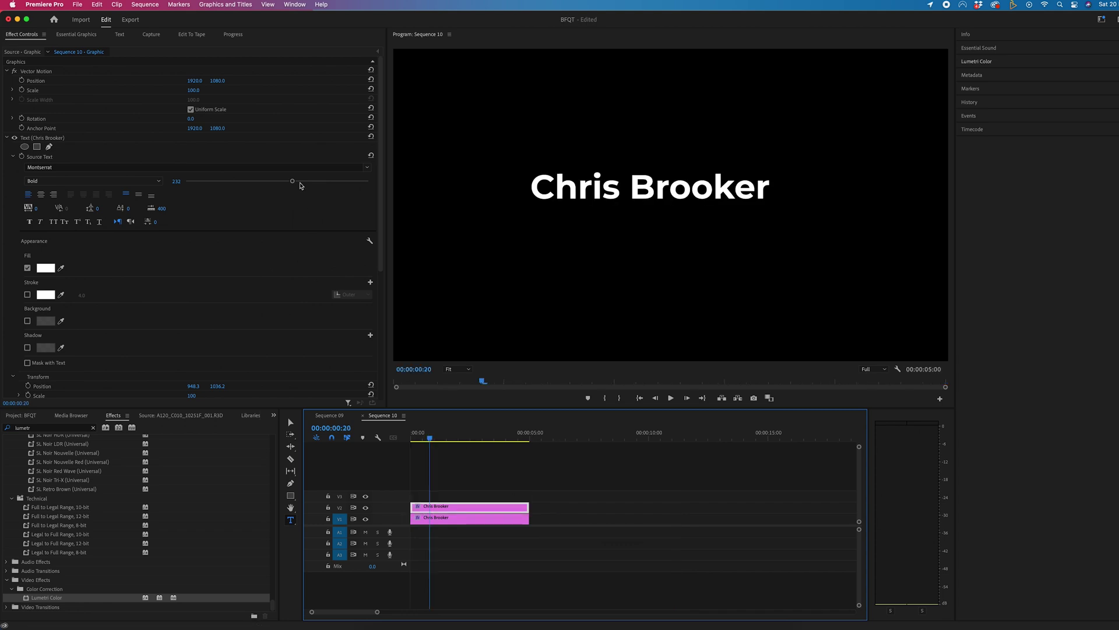
Shrink the duplicate title to size 142 and move it down below Chris Brooker.
{"action": "left_click_drag", "start_coordinate": [300, 183], "coordinate": [248, 181]}
{"action": "scroll", "coordinate": [231, 274], "scroll_direction": "down", "scroll_amount": 5}
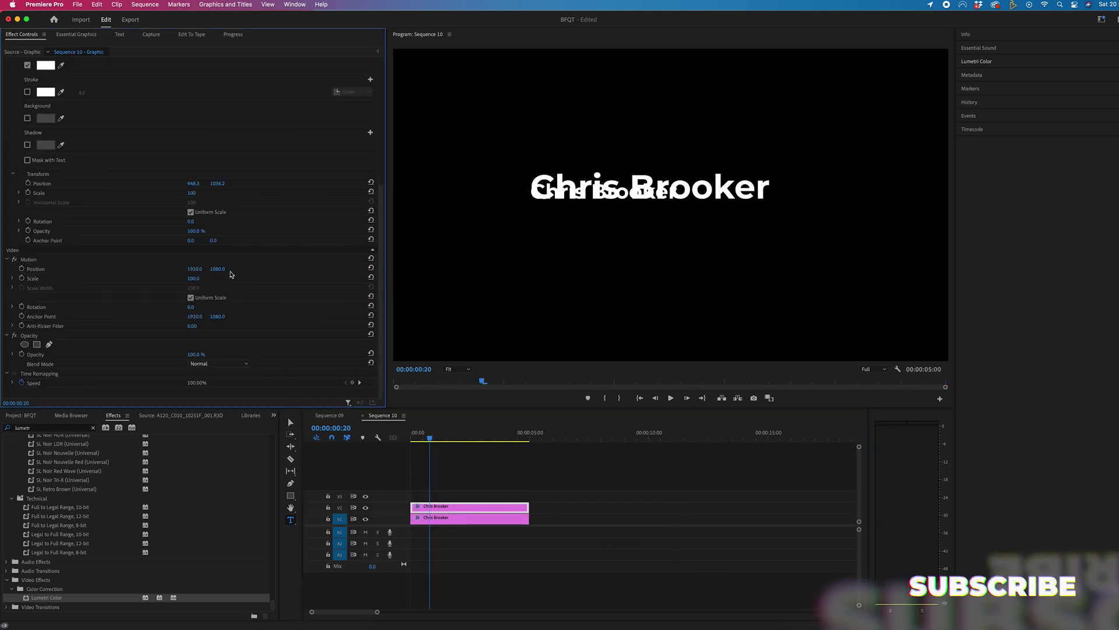
{"action": "left_click_drag", "start_coordinate": [218, 268], "coordinate": [219, 269]}
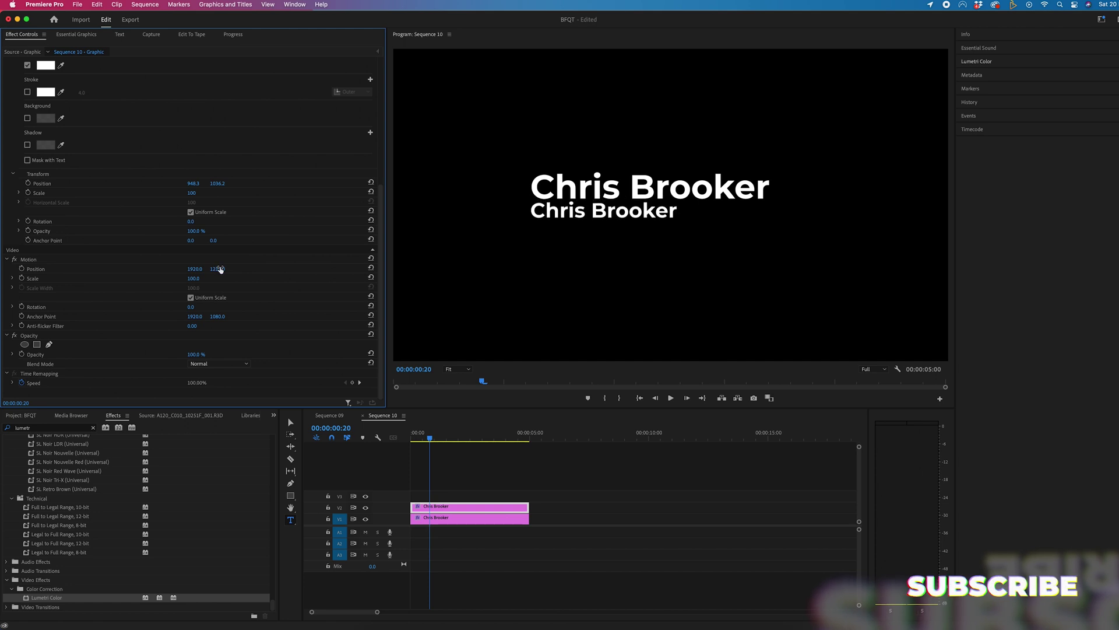
Change the duplicate's text to 'Video Creator' and nudge it slightly right to line up.
{"action": "triple_click", "coordinate": [596, 208]}
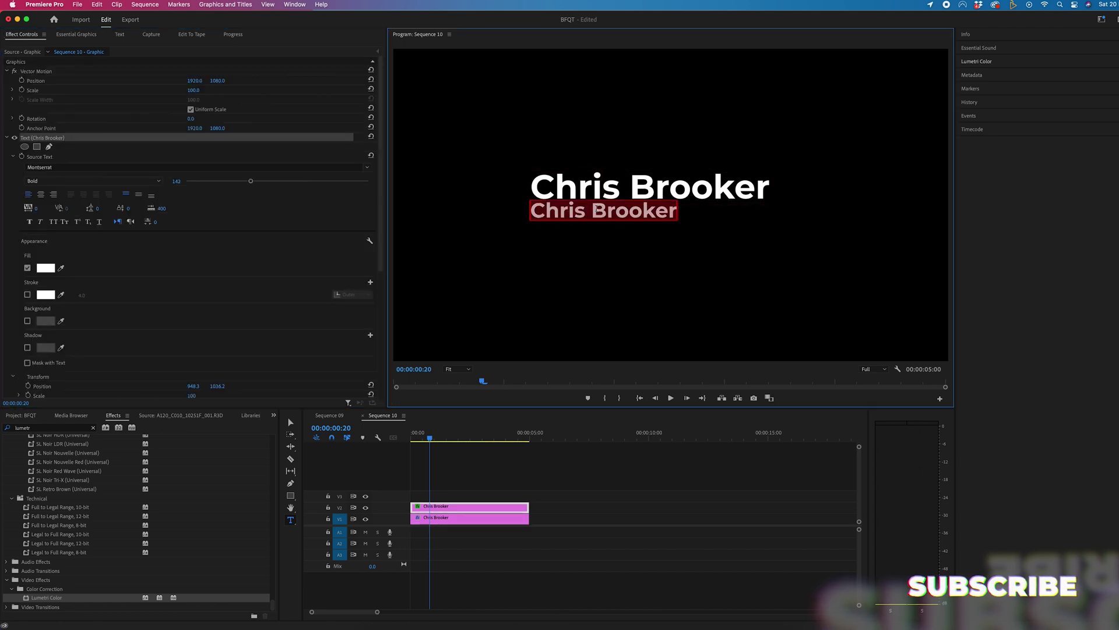
{"action": "type", "text": "Video Creator"}
{"action": "key", "text": "Escape"}
{"action": "left_click_drag", "start_coordinate": [195, 268], "coordinate": [208, 269]}
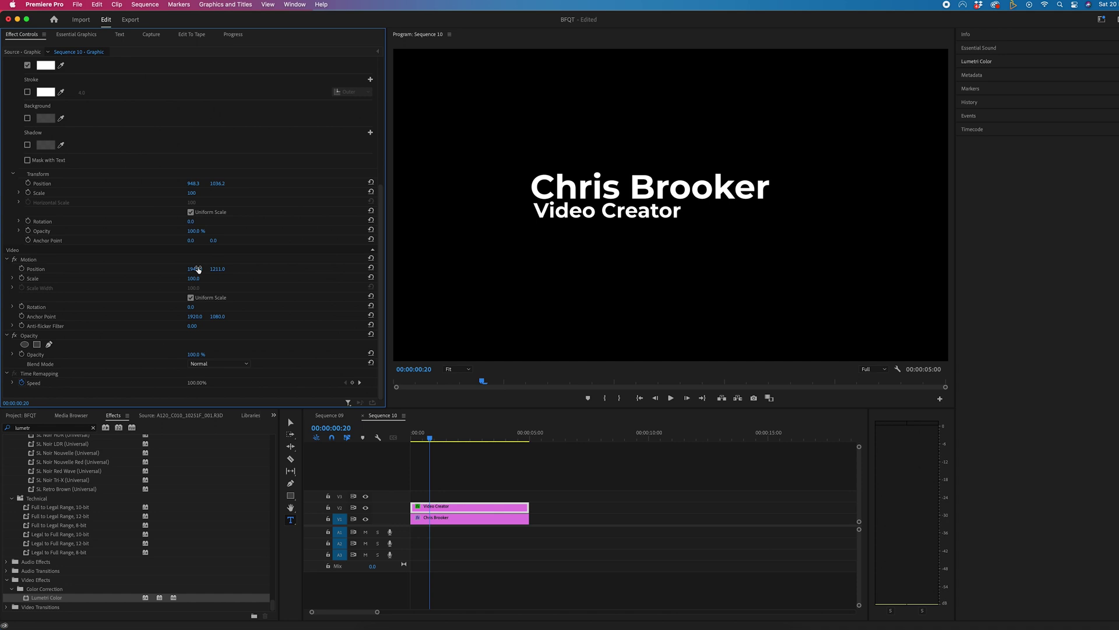
{"action": "left_click", "coordinate": [551, 466]}
{"action": "key", "text": "backslash"}
Create a default 3840×2160 Black Video clip and place it on V1 beneath both titles.
{"action": "left_click_drag", "start_coordinate": [569, 470], "coordinate": [446, 496]}
{"action": "left_click", "coordinate": [17, 416]}
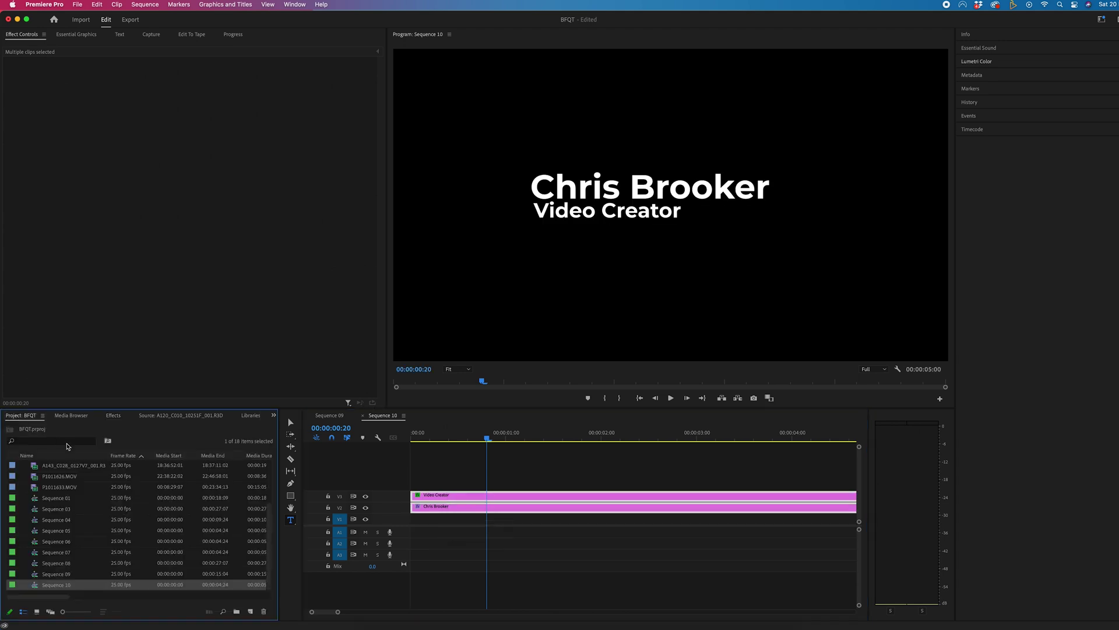
{"action": "left_click", "coordinate": [250, 611]}
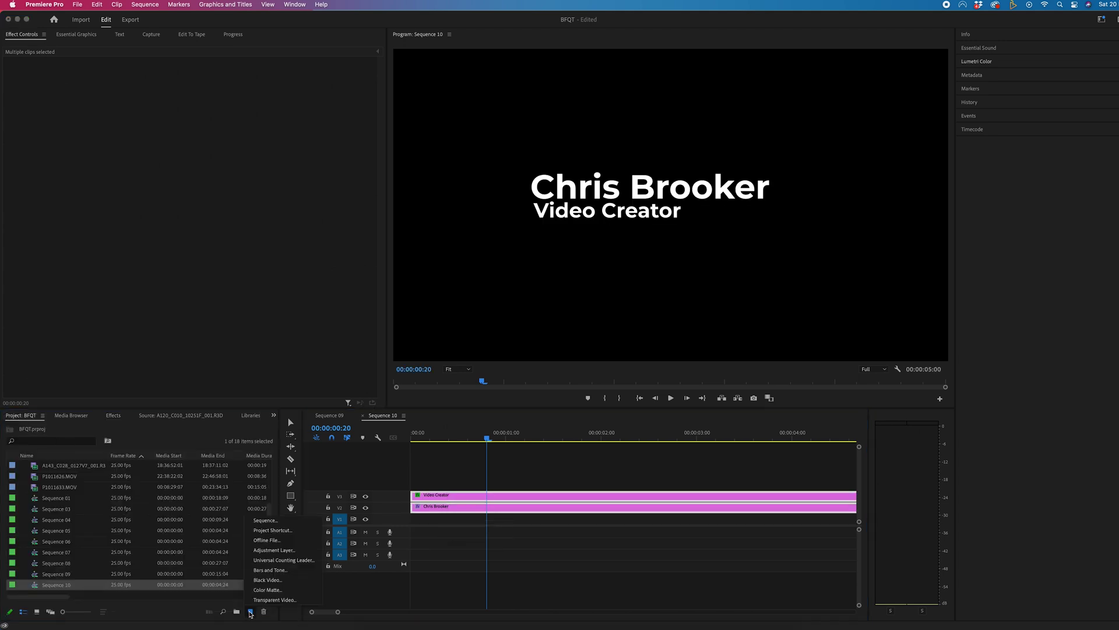
{"action": "left_click", "coordinate": [263, 580]}
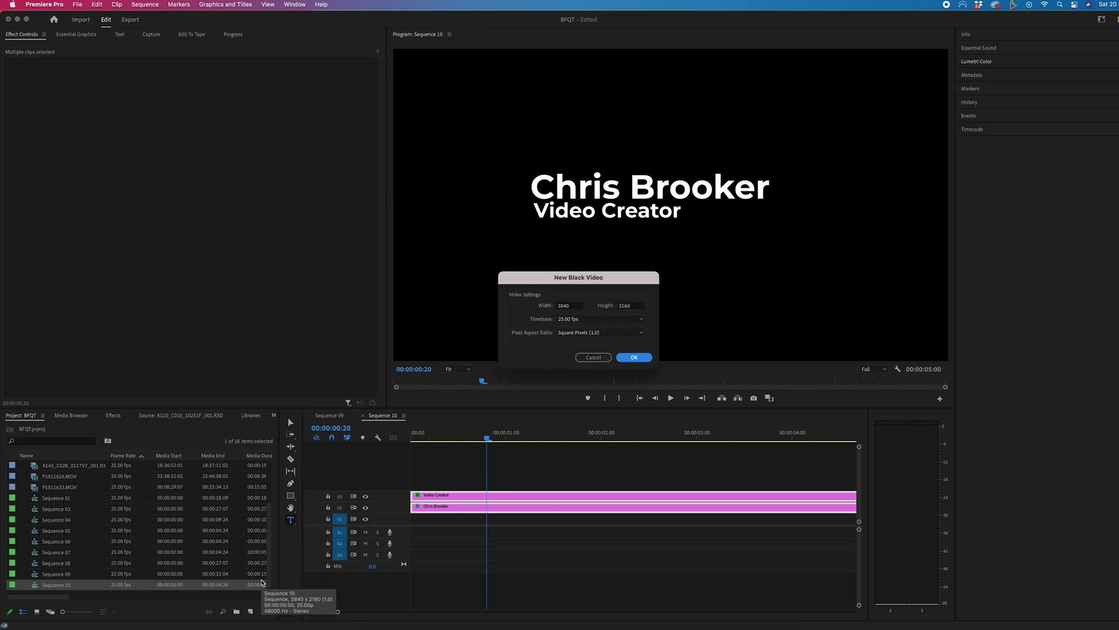
{"action": "key", "text": "Return"}
{"action": "left_click_drag", "start_coordinate": [52, 467], "coordinate": [392, 517]}
{"action": "left_click", "coordinate": [426, 518]}
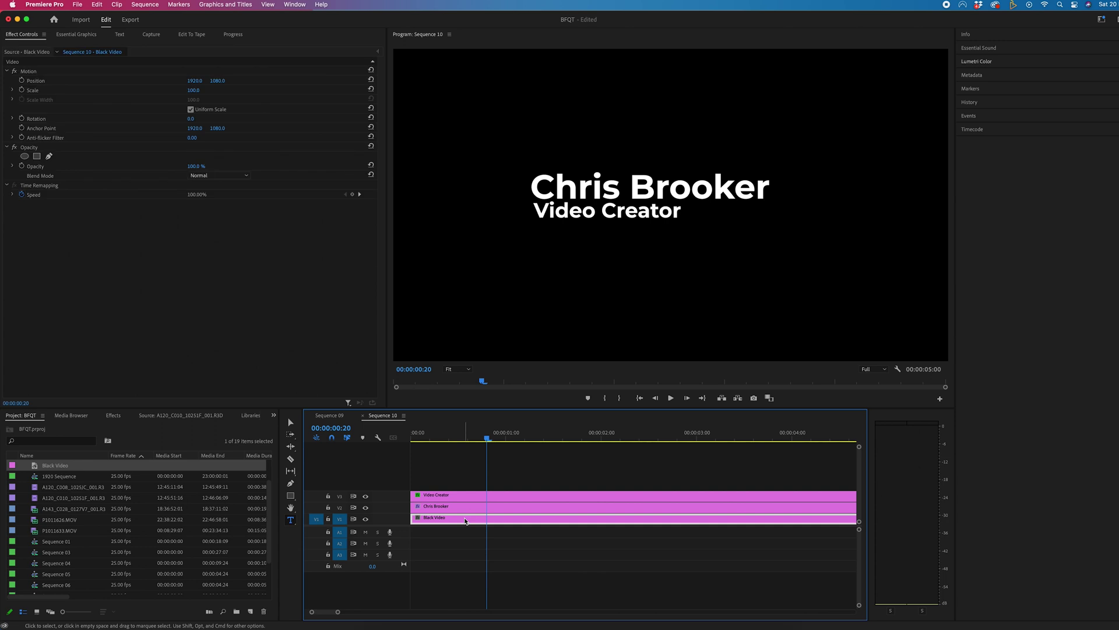
Apply a Tint effect to the Black Video clip with Map Black To set to dark blue.
{"action": "left_click", "coordinate": [112, 416]}
{"action": "left_click", "coordinate": [50, 429]}
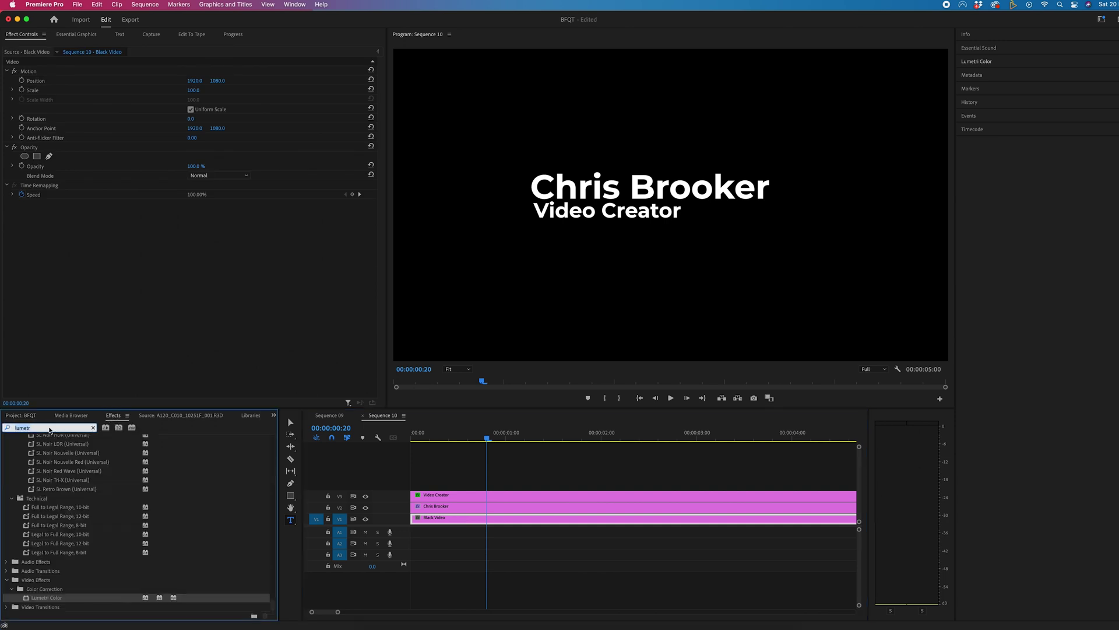
{"action": "key", "text": "BackSpace"}
{"action": "key", "text": "BackSpace"}
{"action": "key", "text": "BackSpace"}
{"action": "key", "text": "BackSpace"}
{"action": "key", "text": "BackSpace"}
{"action": "key", "text": "BackSpace"}
{"action": "type", "text": "tint"}
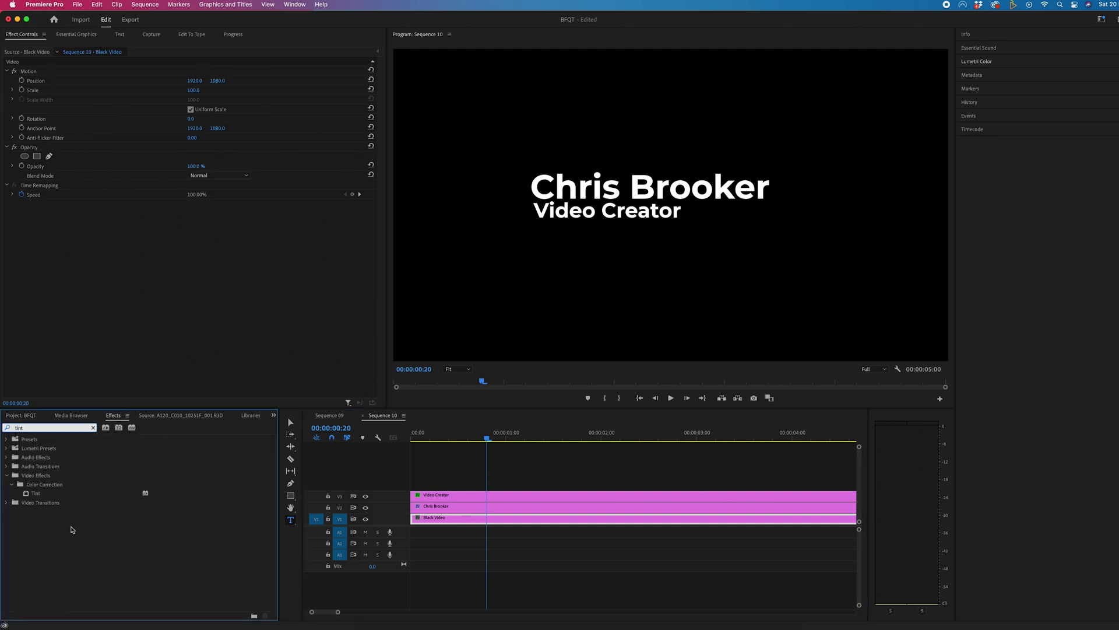
{"action": "left_click_drag", "start_coordinate": [36, 493], "coordinate": [483, 524]}
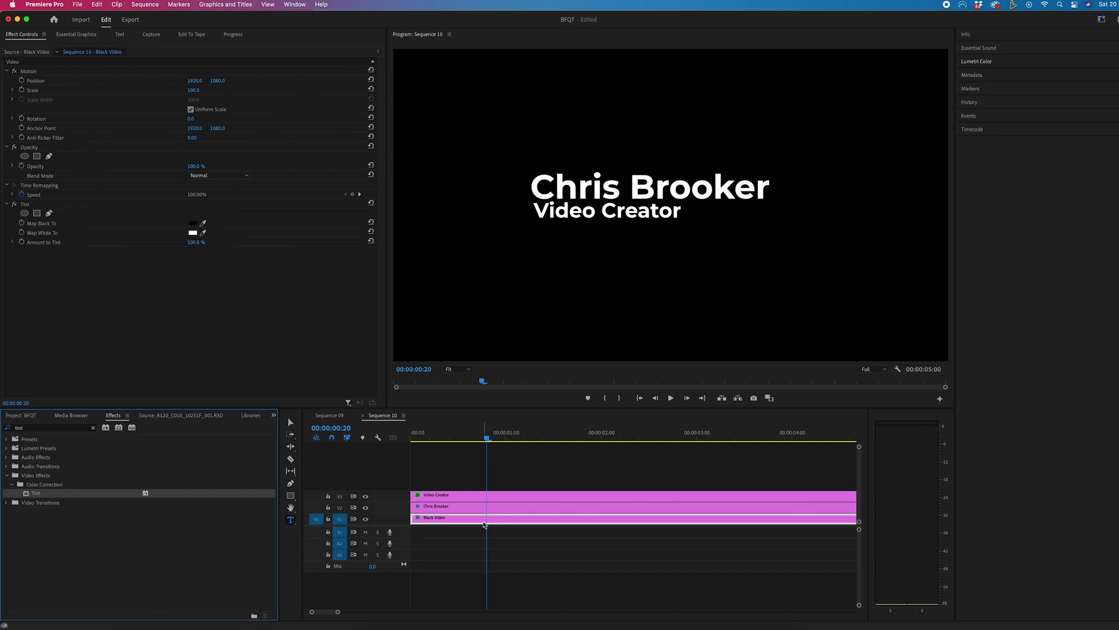
{"action": "left_click", "coordinate": [41, 226]}
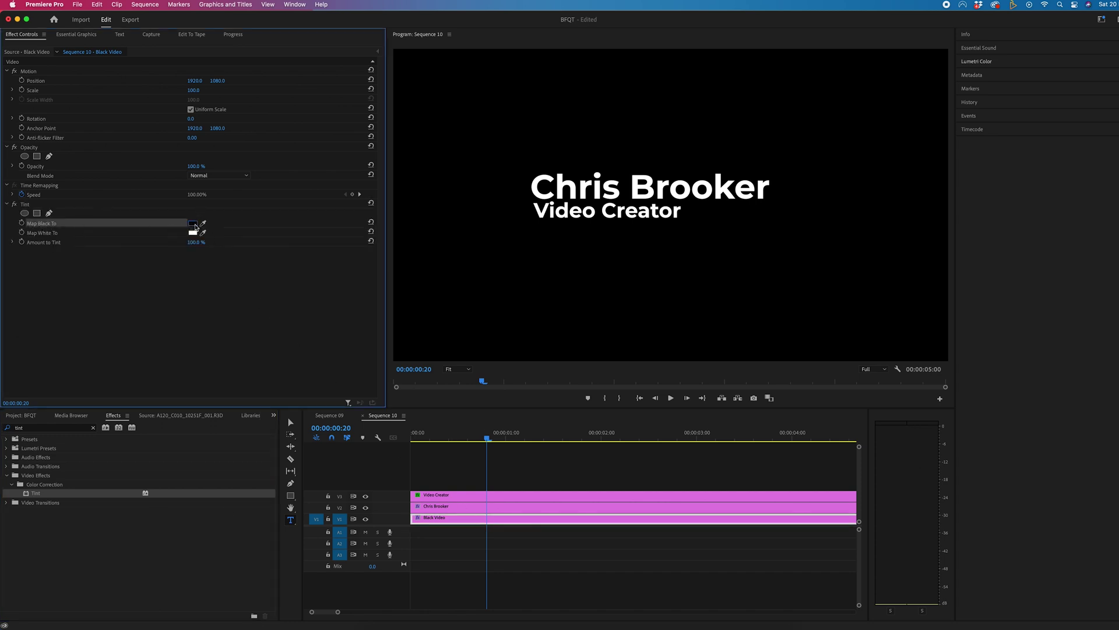
{"action": "left_click", "coordinate": [194, 224]}
{"action": "mouse_move", "coordinate": [596, 273]}
{"action": "left_mouse_down"}
{"action": "mouse_move", "coordinate": [597, 333]}
{"action": "mouse_move", "coordinate": [551, 311]}
{"action": "mouse_move", "coordinate": [558, 343]}
{"action": "mouse_move", "coordinate": [550, 300]}
{"action": "left_mouse_up"}
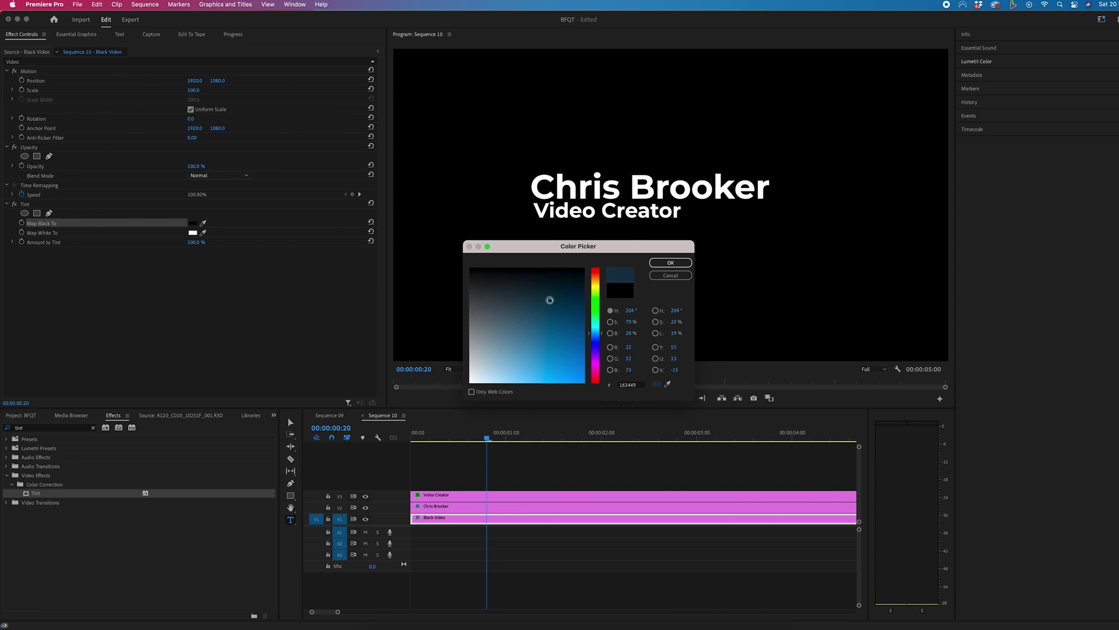
{"action": "left_click", "coordinate": [671, 262]}
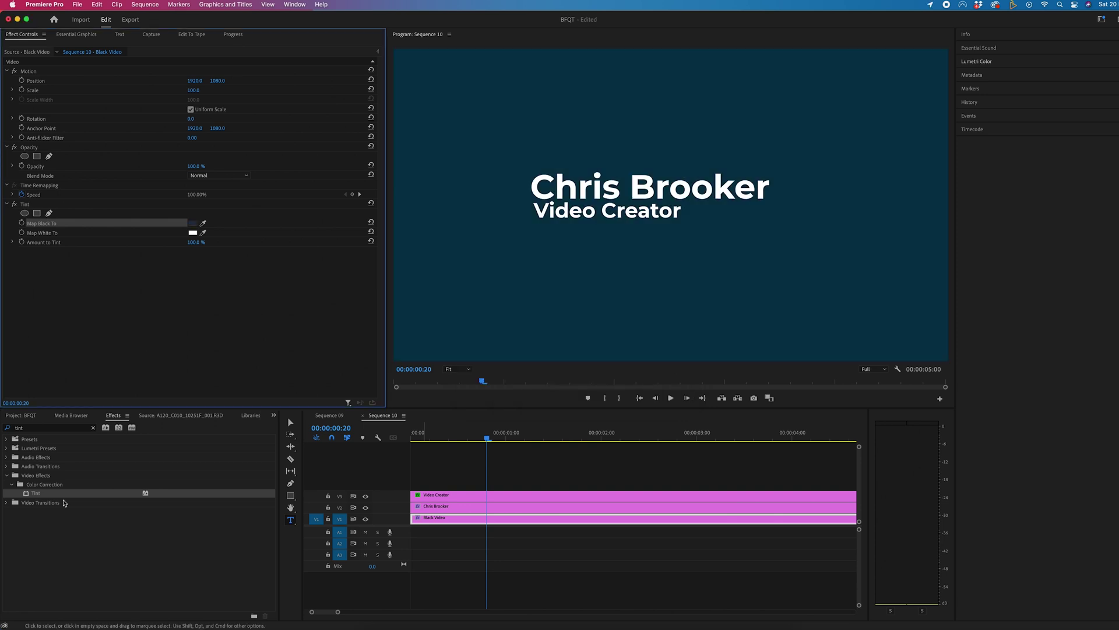
{"action": "left_click", "coordinate": [43, 429]}
Crop the Black Video into a box around the text (Left 22%, Top 34%, Right 27%, Bottom 40%).
{"action": "type", "text": "crop"}
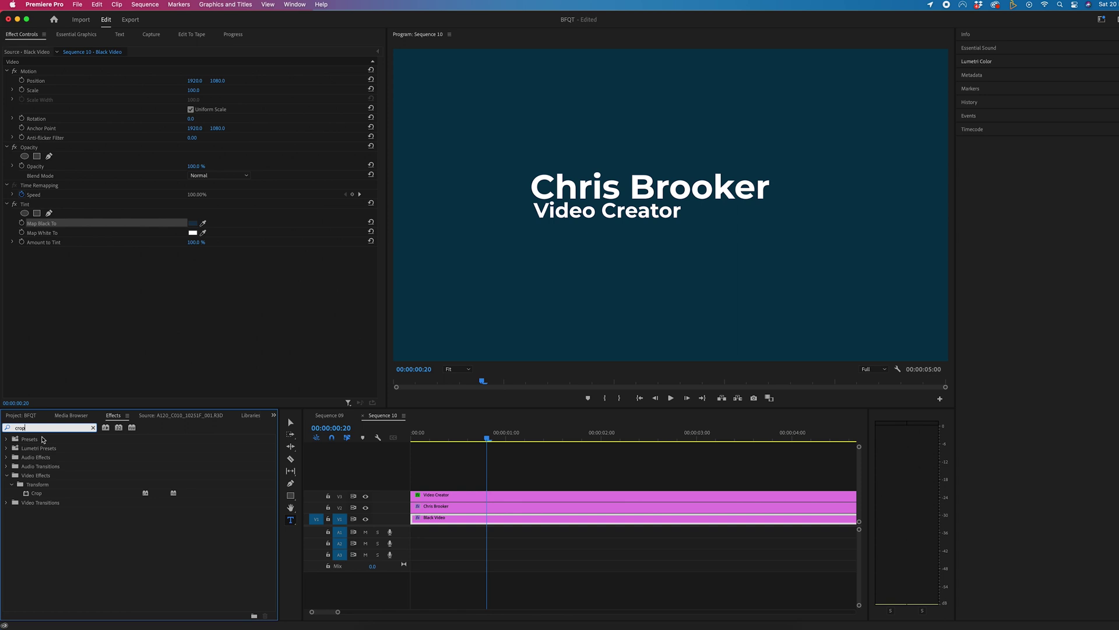
{"action": "left_click_drag", "start_coordinate": [36, 493], "coordinate": [51, 328]}
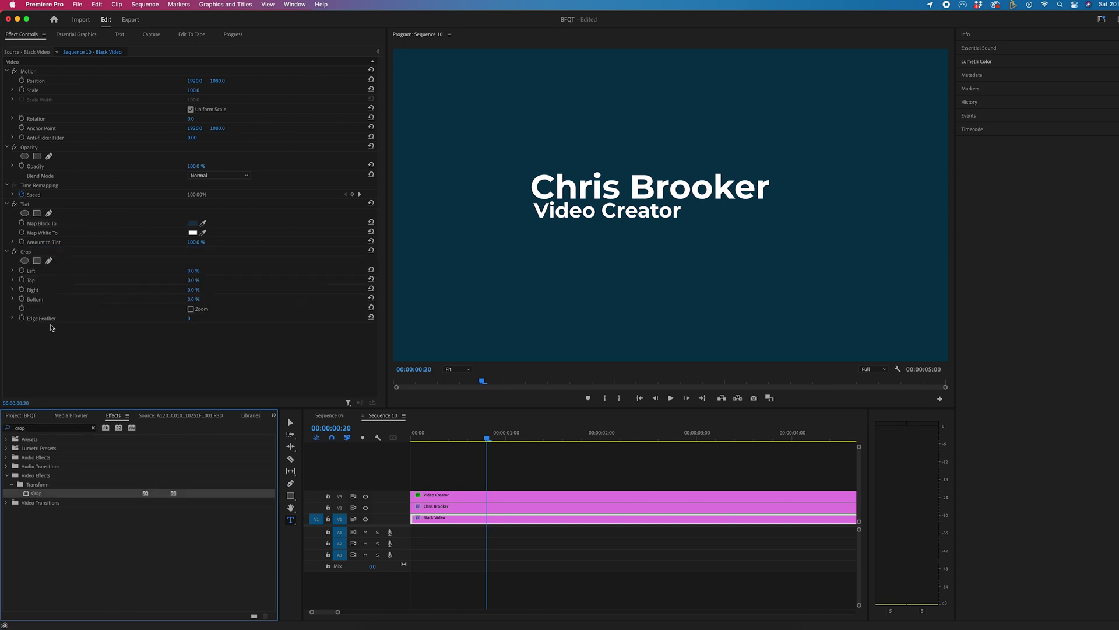
{"action": "left_click_drag", "start_coordinate": [201, 274], "coordinate": [219, 303]}
Nest all three clips into a sequence named 'Lower Third'.
{"action": "left_click_drag", "start_coordinate": [583, 464], "coordinate": [415, 545]}
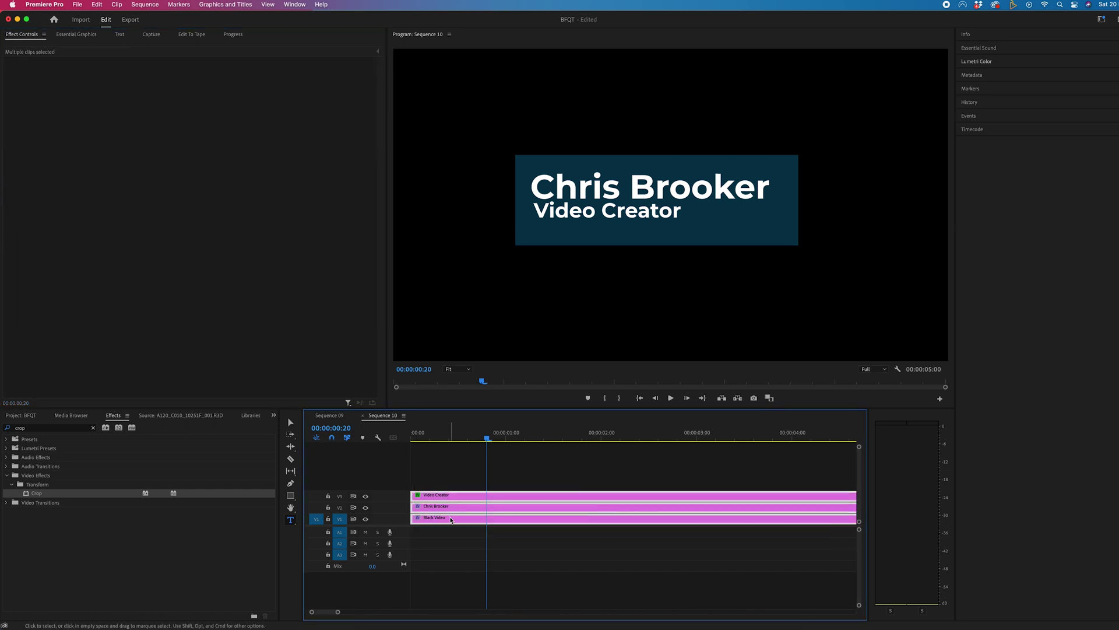
{"action": "right_click", "coordinate": [450, 519]}
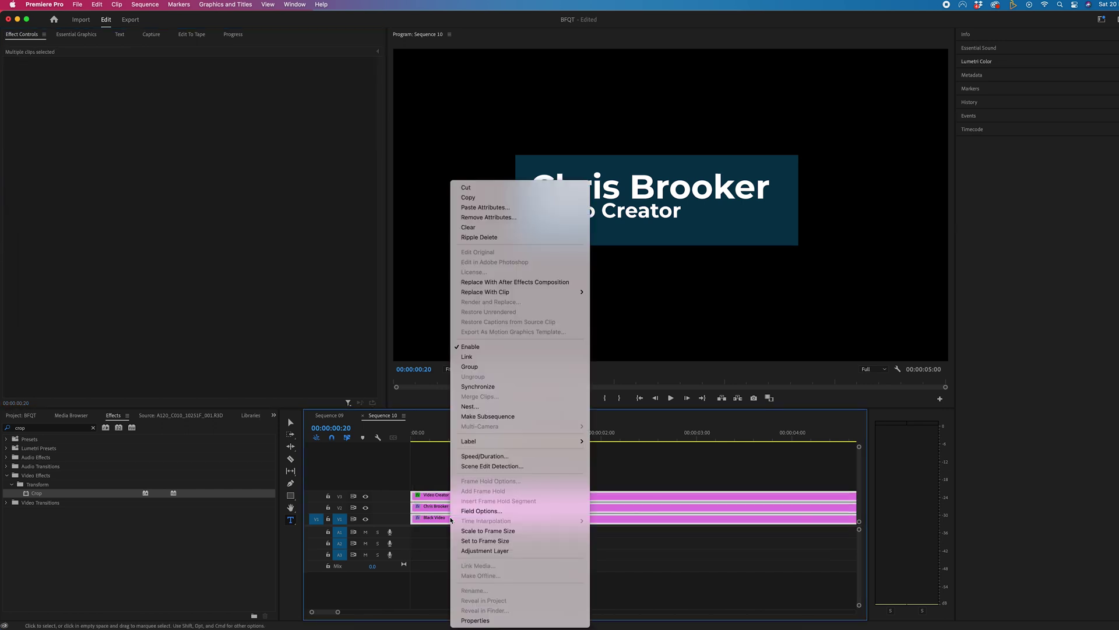
{"action": "left_click", "coordinate": [475, 406]}
{"action": "type", "text": "Lower Third"}
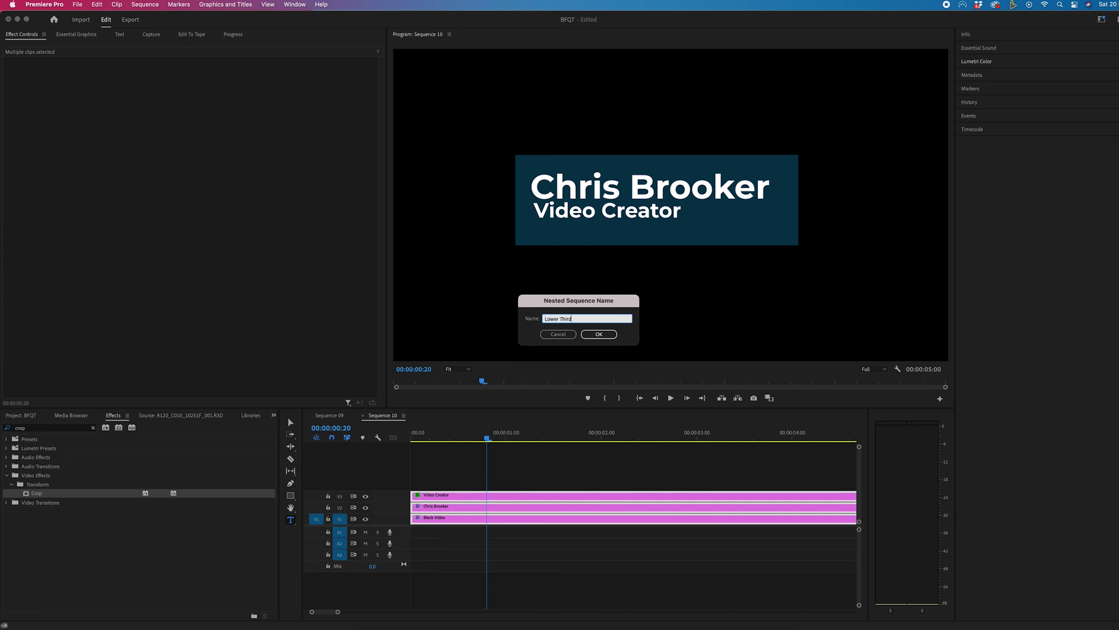
{"action": "key", "text": "Return"}
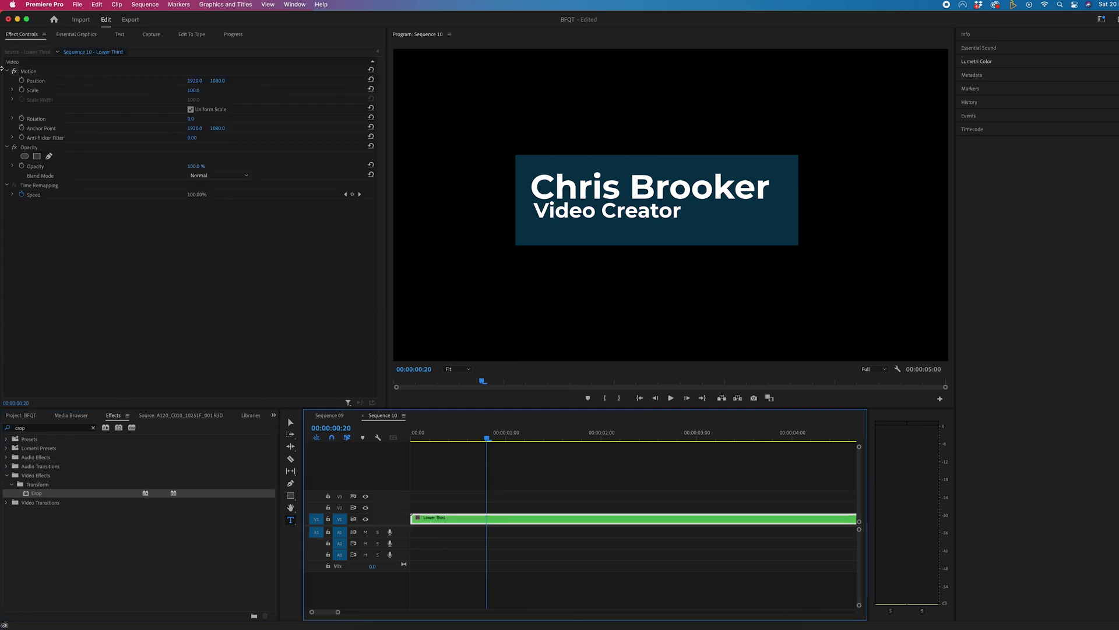
Scale the Lower Third to 63%, move it to bottom-left, and apply Crop.
{"action": "left_click", "coordinate": [37, 72]}
{"action": "left_click_drag", "start_coordinate": [208, 93], "coordinate": [197, 91]}
{"action": "left_click_drag", "start_coordinate": [772, 175], "coordinate": [630, 284]}
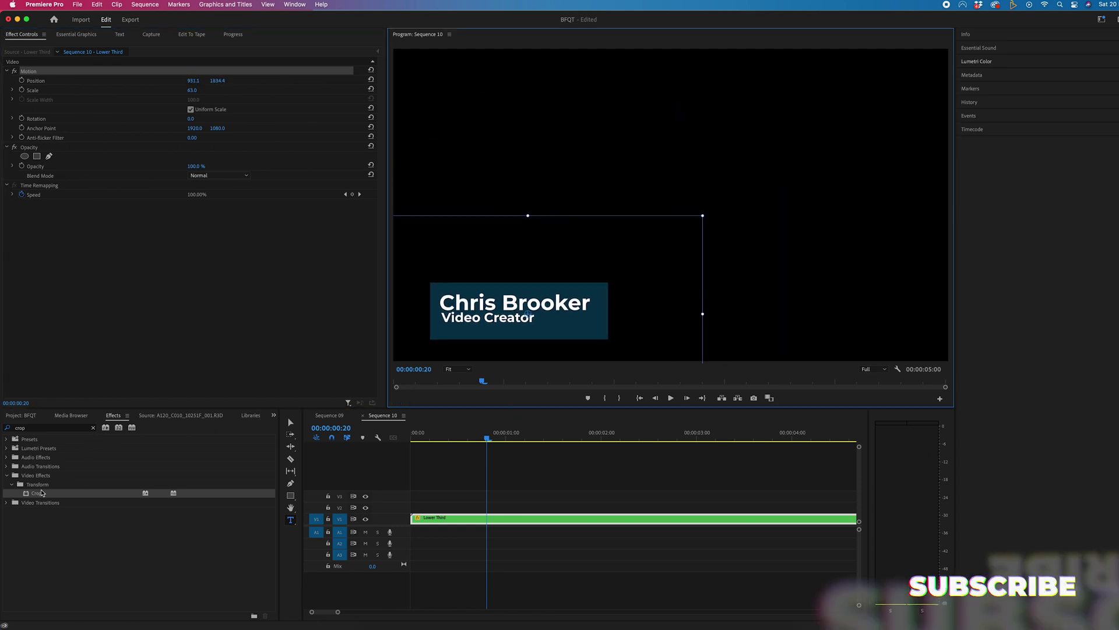
{"action": "left_click_drag", "start_coordinate": [36, 495], "coordinate": [487, 515]}
Keyframe Crop Right from 79% at 00:00 to 2% at 00:00:00:24.
{"action": "left_click", "coordinate": [375, 52]}
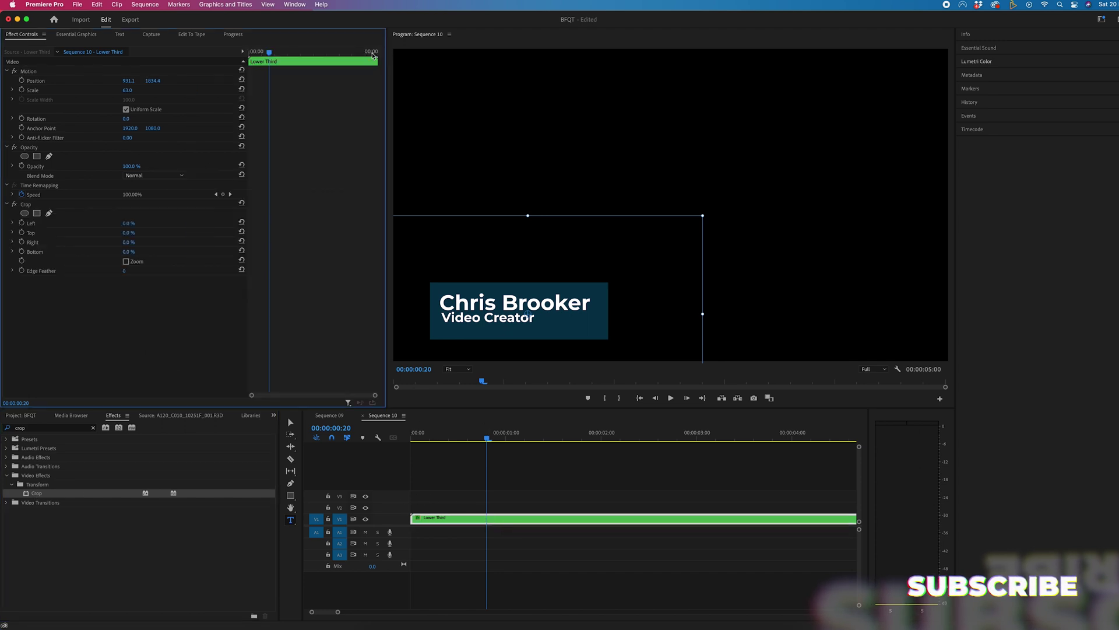
{"action": "left_click_drag", "start_coordinate": [268, 52], "coordinate": [245, 51]}
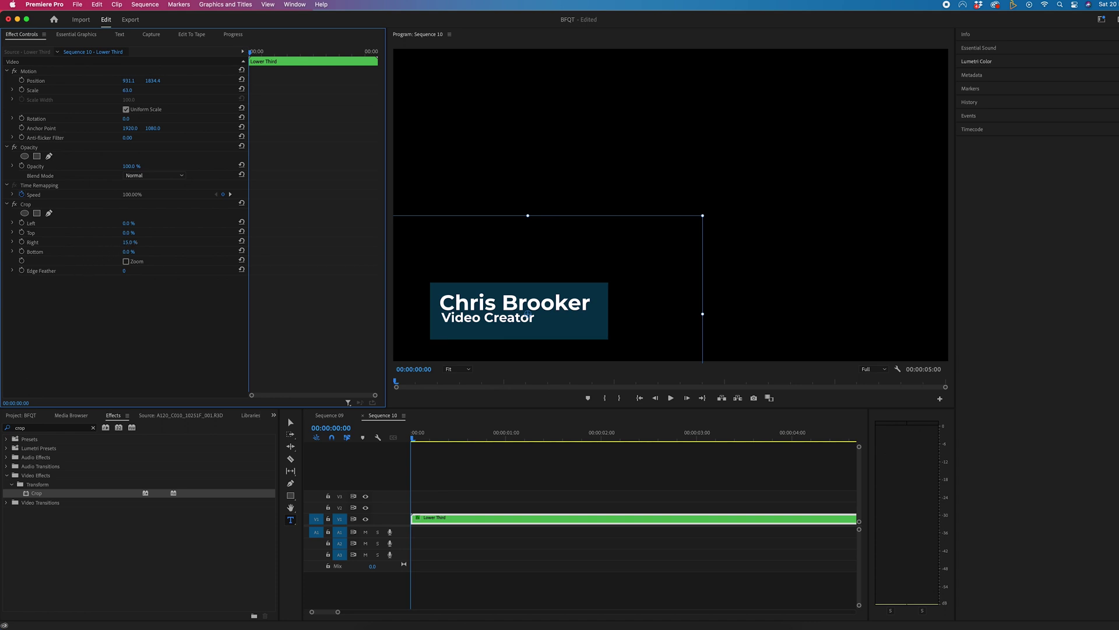
{"action": "left_click_drag", "start_coordinate": [129, 241], "coordinate": [203, 242]}
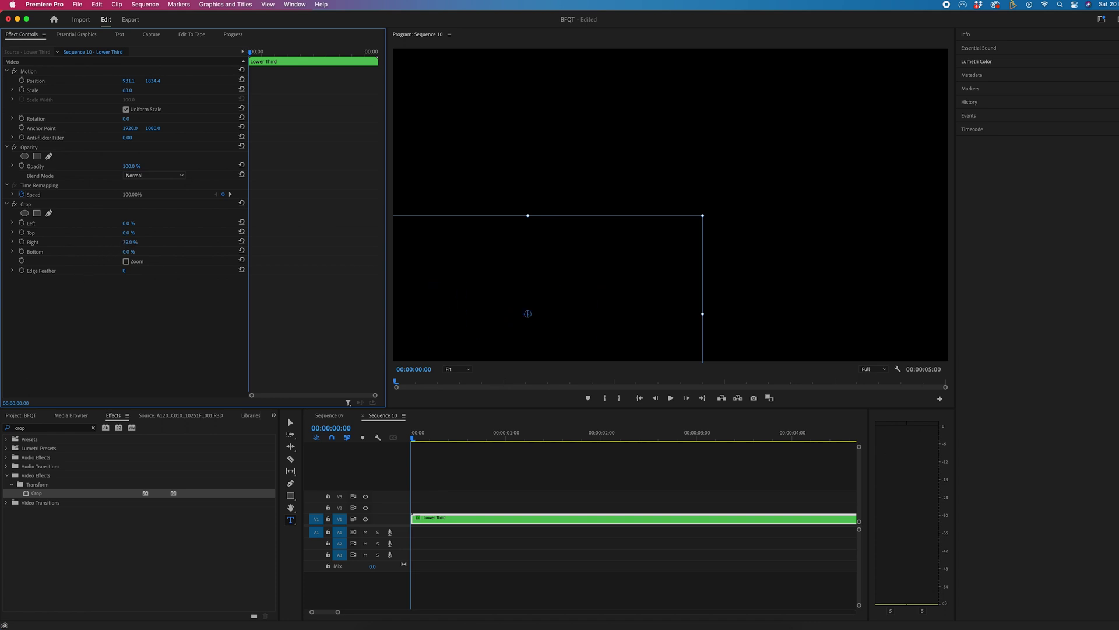
{"action": "left_click", "coordinate": [21, 241]}
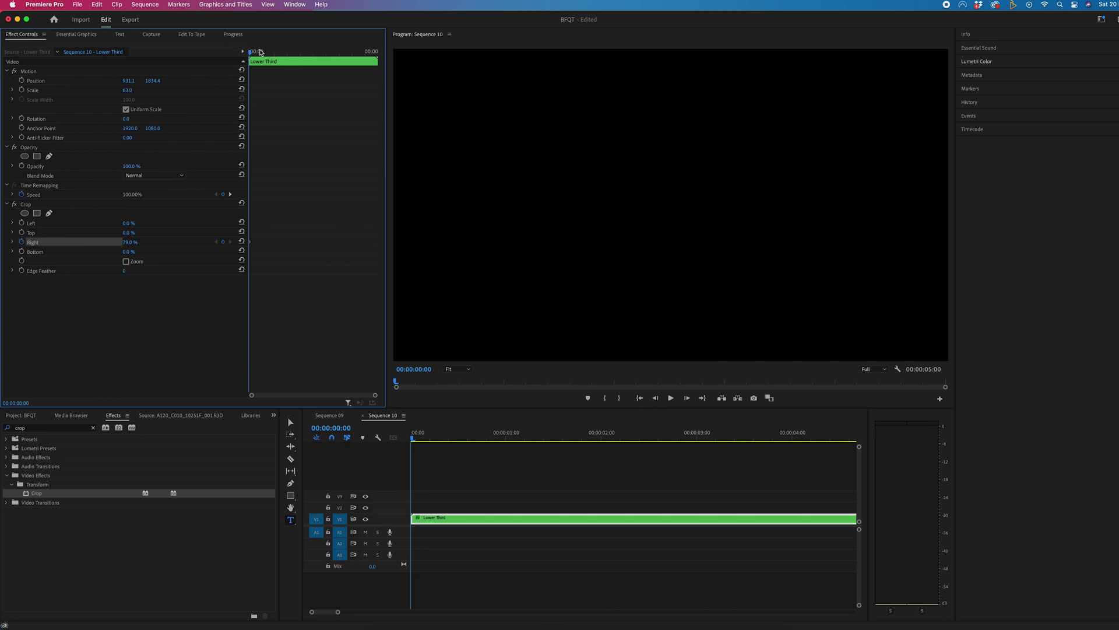
{"action": "left_click_drag", "start_coordinate": [261, 52], "coordinate": [281, 61]}
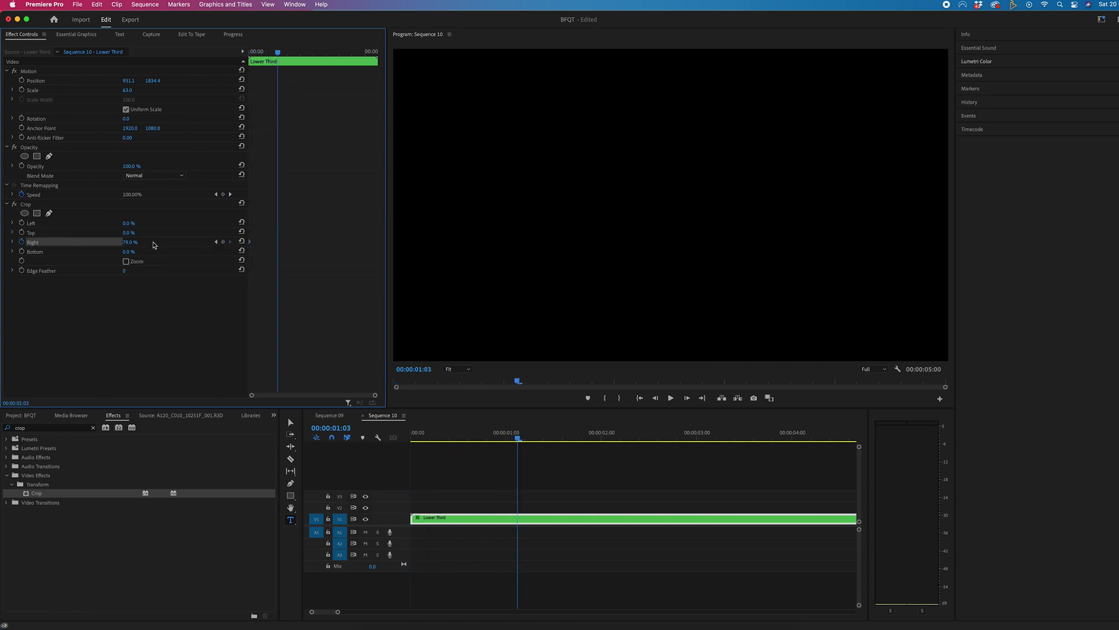
{"action": "left_click_drag", "start_coordinate": [131, 242], "coordinate": [77, 243]}
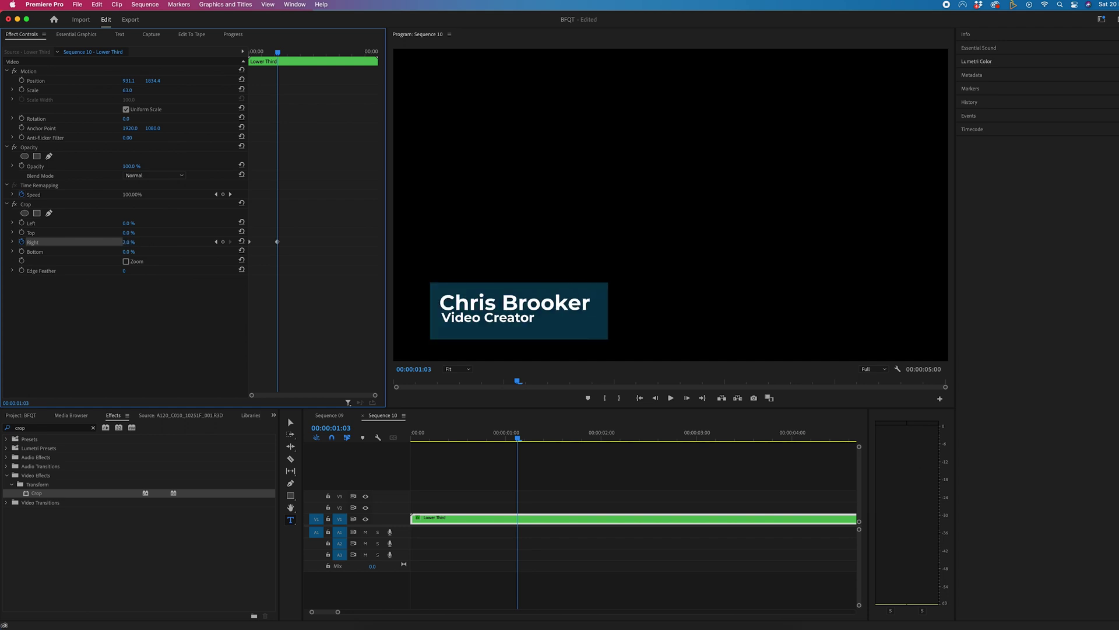
{"action": "left_click_drag", "start_coordinate": [280, 55], "coordinate": [201, 58]}
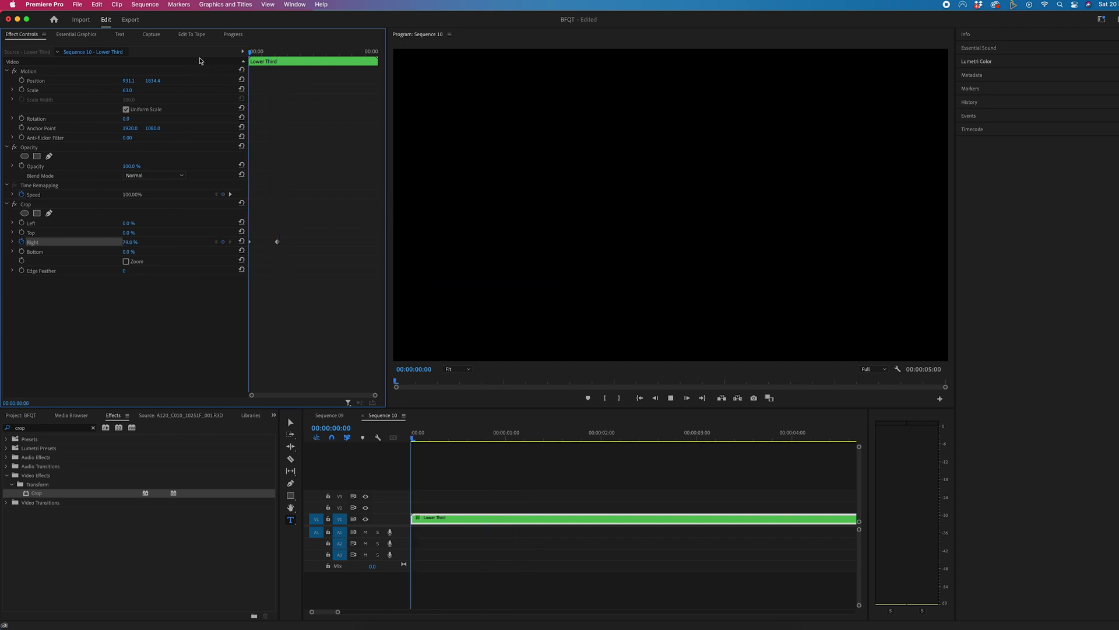
Play back the wipe-in and zoom out to view the whole sequence.
{"action": "key", "text": "space"}
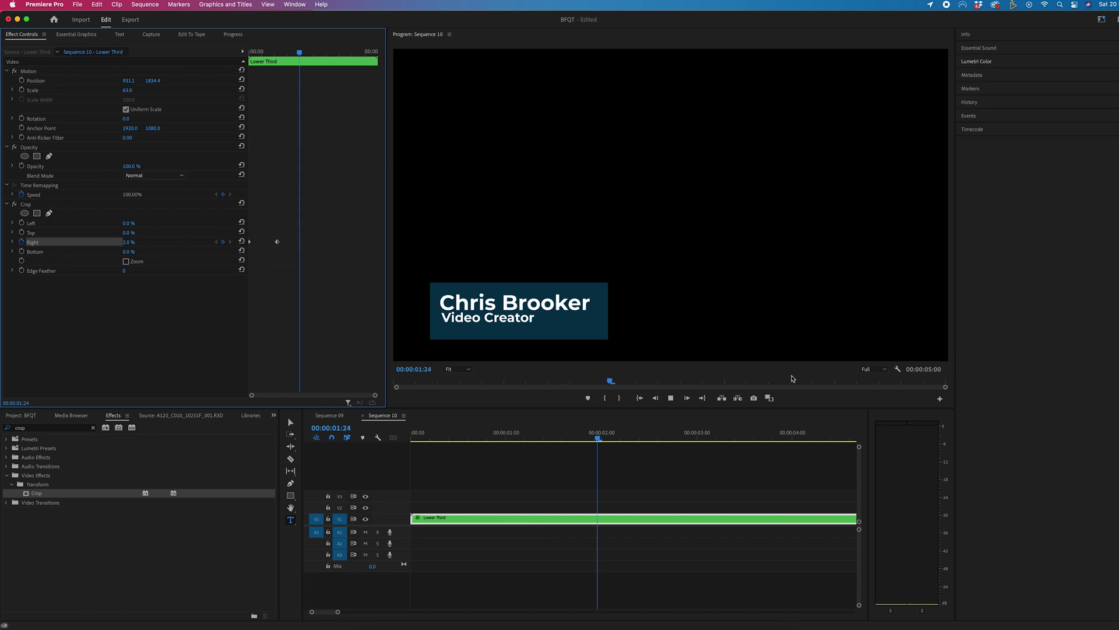
{"action": "key", "text": "space"}
{"action": "left_click", "coordinate": [697, 487]}
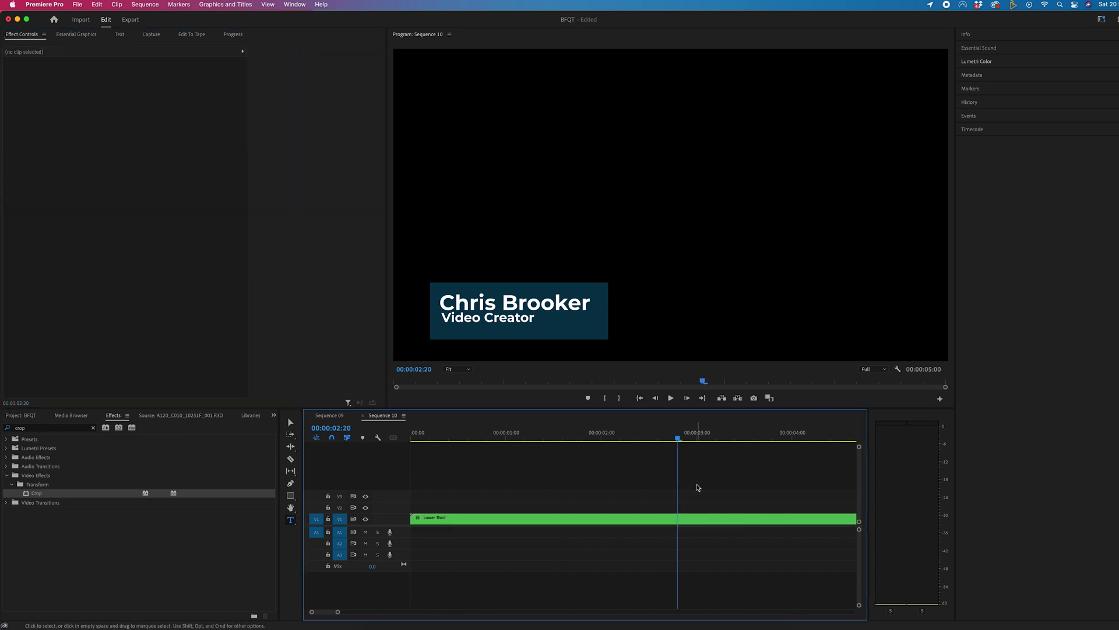
{"action": "key", "text": "minus"}
{"action": "key", "text": "space"}
Keyframe Crop Right holding 2% at 03:05 and rising to 83% at 04:10, then play it back.
{"action": "left_click", "coordinate": [605, 521]}
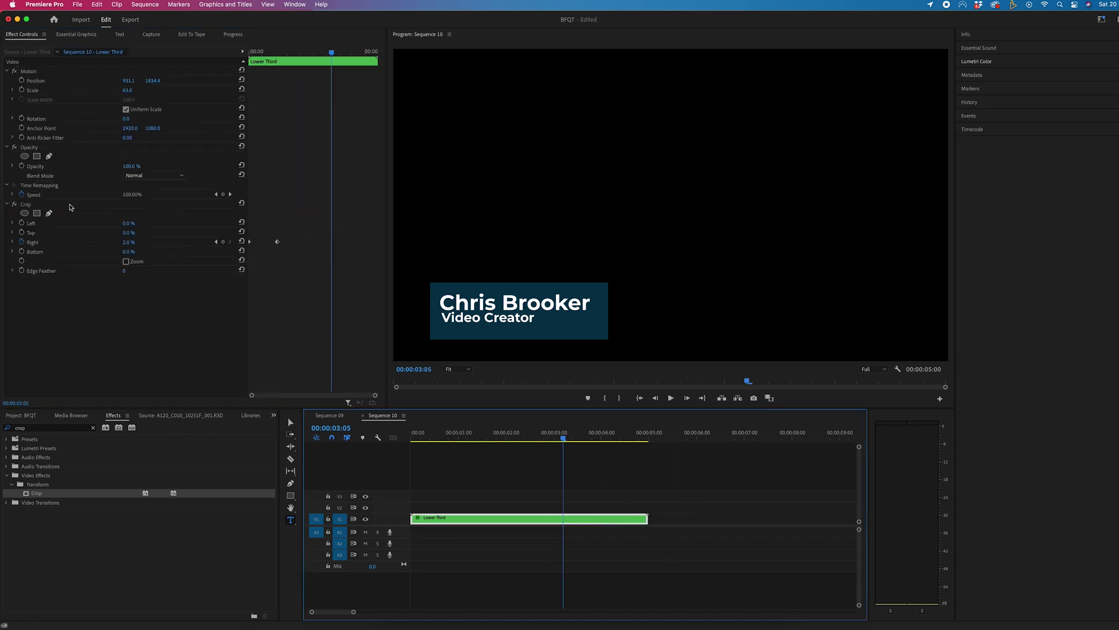
{"action": "left_click", "coordinate": [223, 241]}
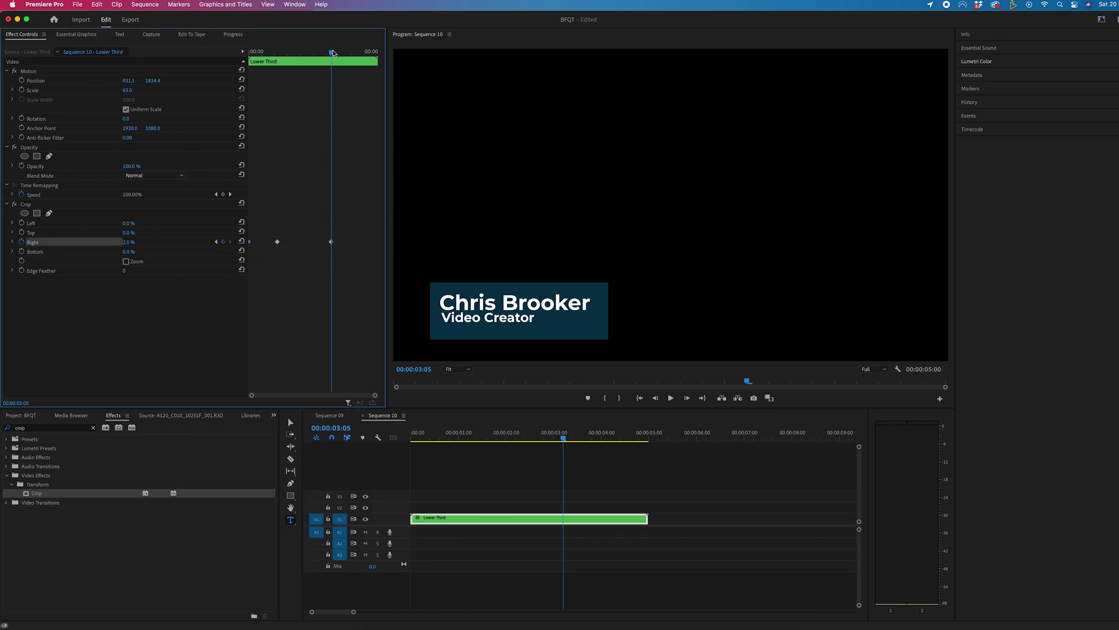
{"action": "left_click_drag", "start_coordinate": [332, 52], "coordinate": [362, 52]}
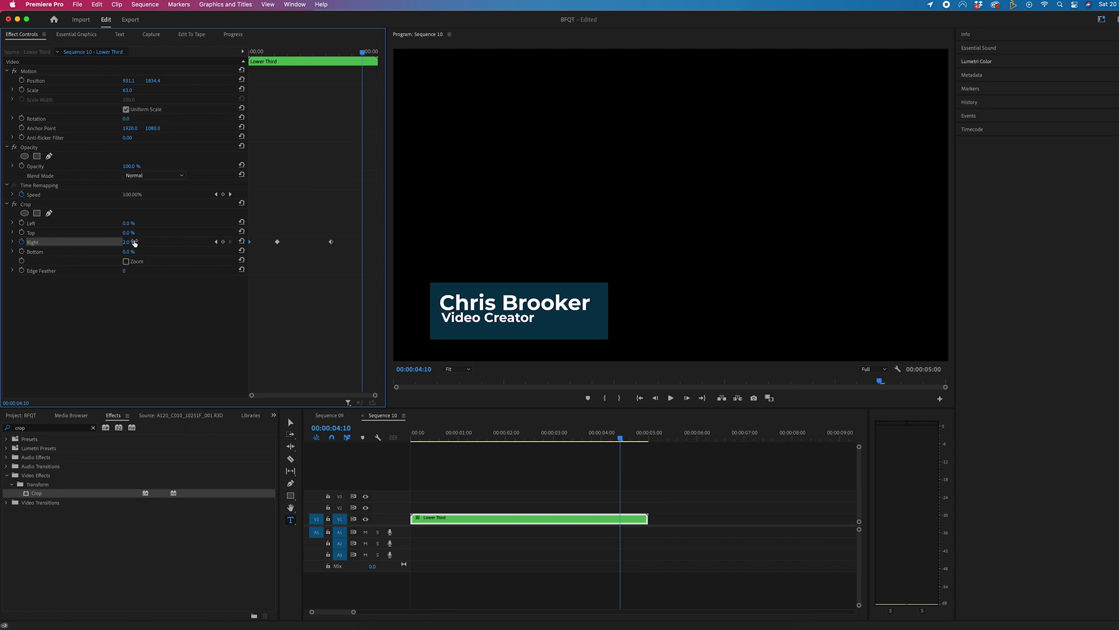
{"action": "left_click_drag", "start_coordinate": [134, 242], "coordinate": [178, 243]}
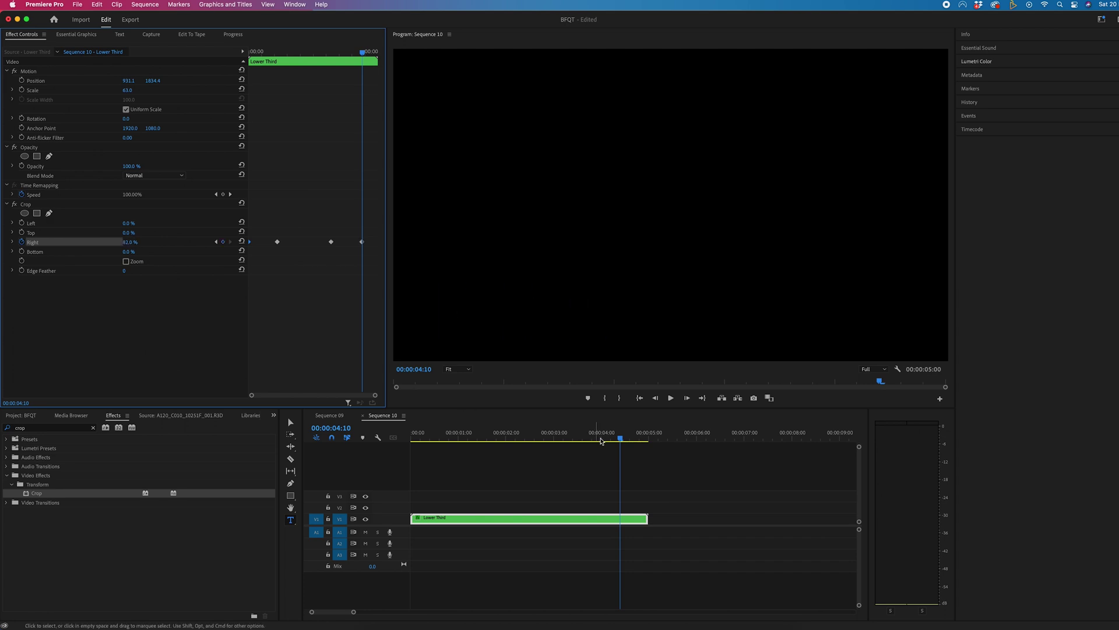
{"action": "key", "text": "Home"}
{"action": "key", "text": "space"}
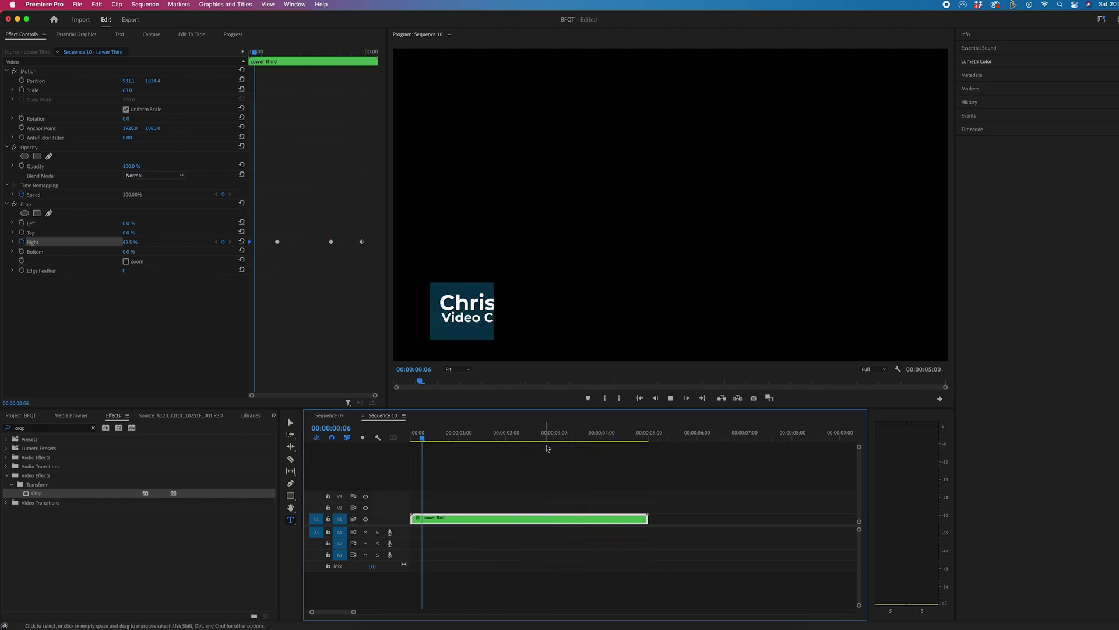
{"action": "left_click", "coordinate": [530, 434]}
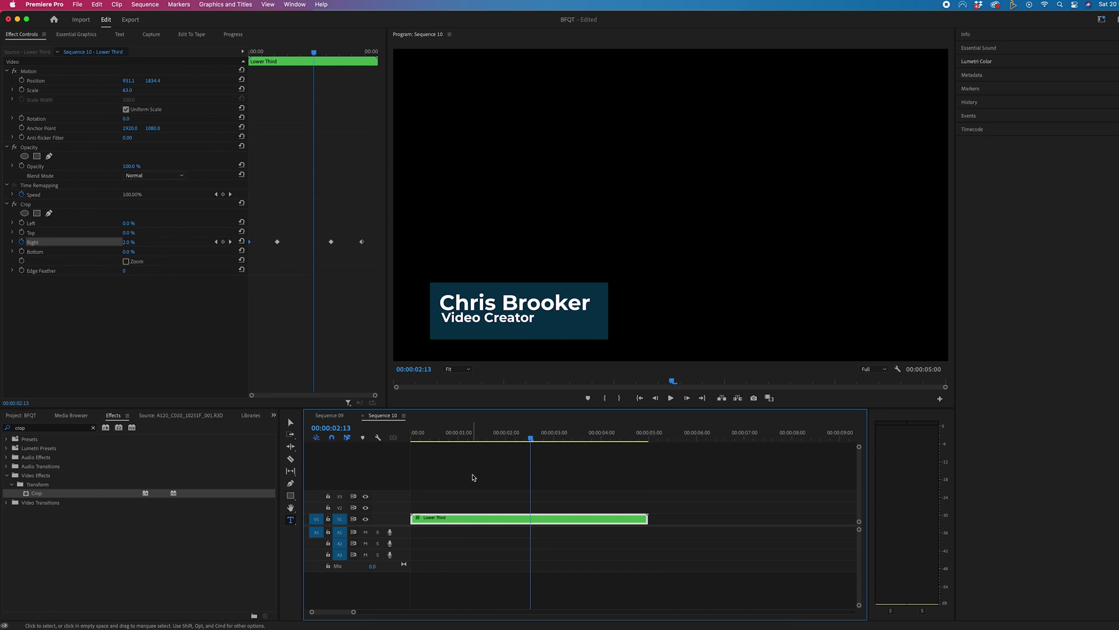
Inside the Lower Third nest, nudge the Black Video box up-left to position 1888.7, 1067.5.
{"action": "double_click", "coordinate": [473, 517]}
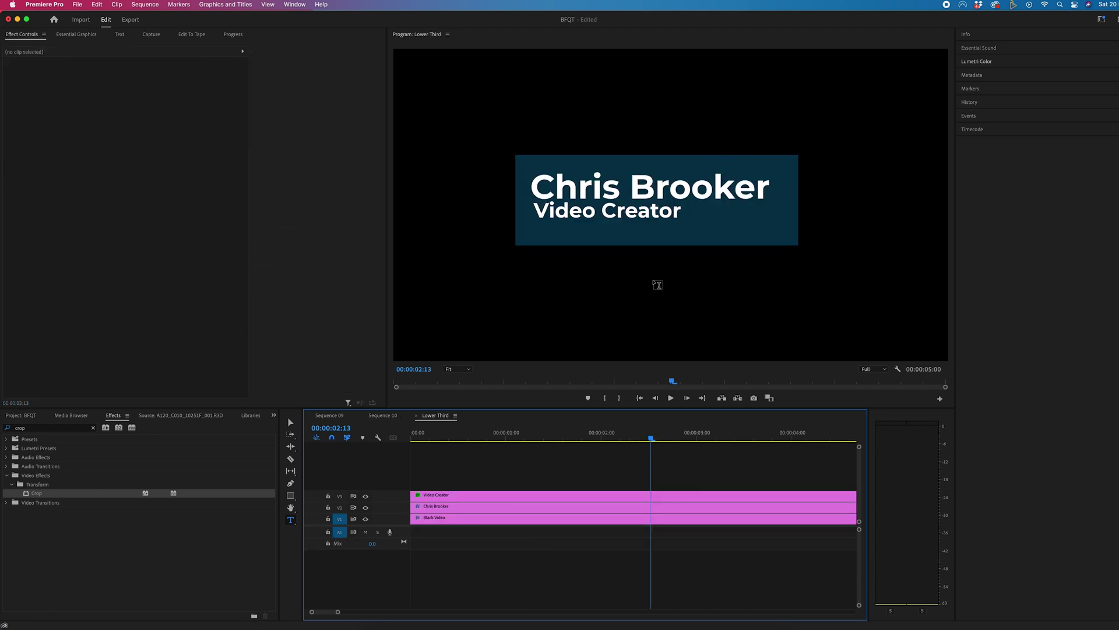
{"action": "left_click", "coordinate": [514, 512]}
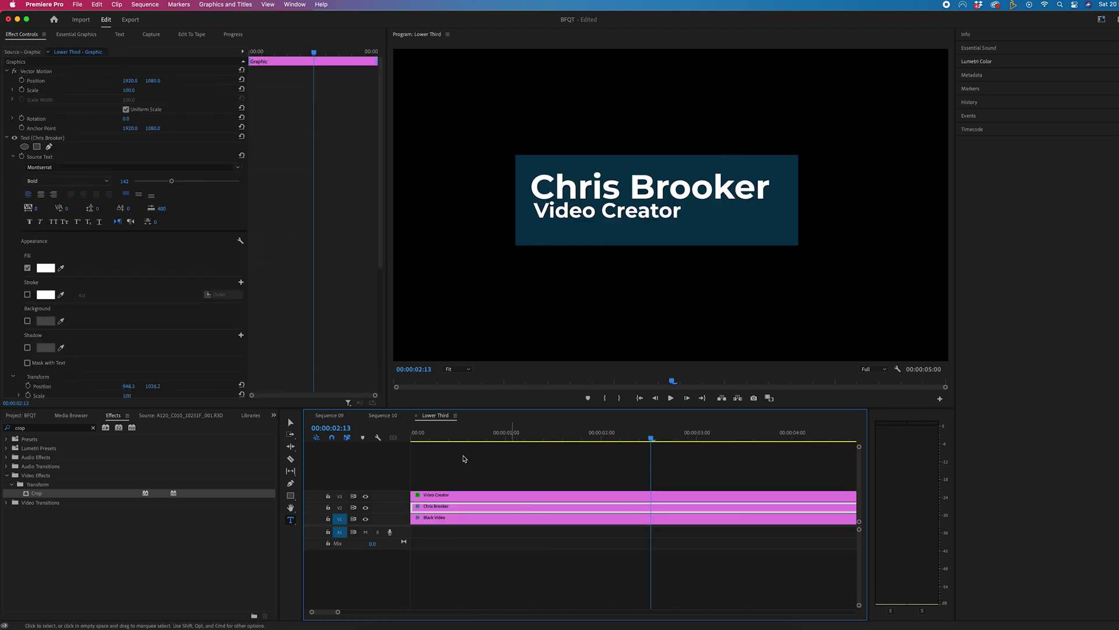
{"action": "left_click", "coordinate": [451, 498], "text": "shift"}
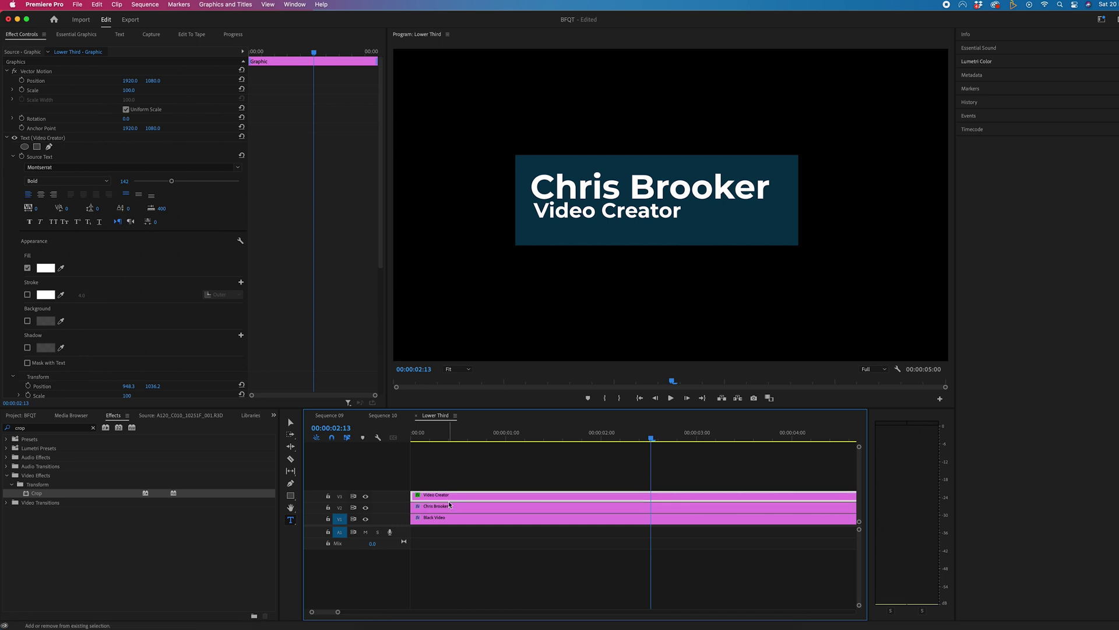
{"action": "left_click", "coordinate": [451, 516]}
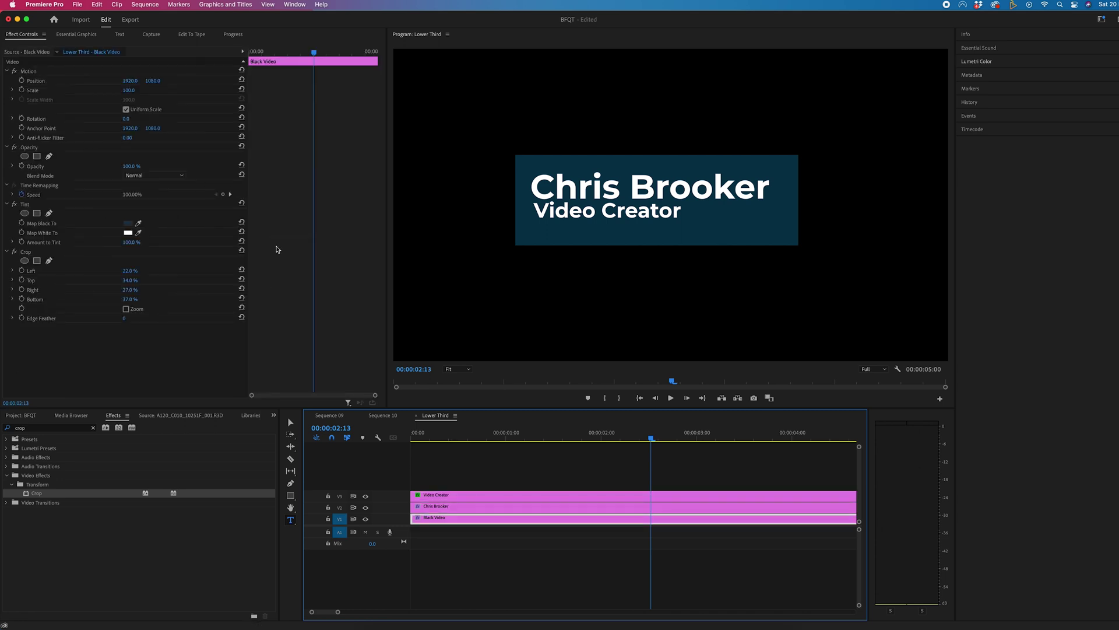
{"action": "left_click", "coordinate": [27, 72]}
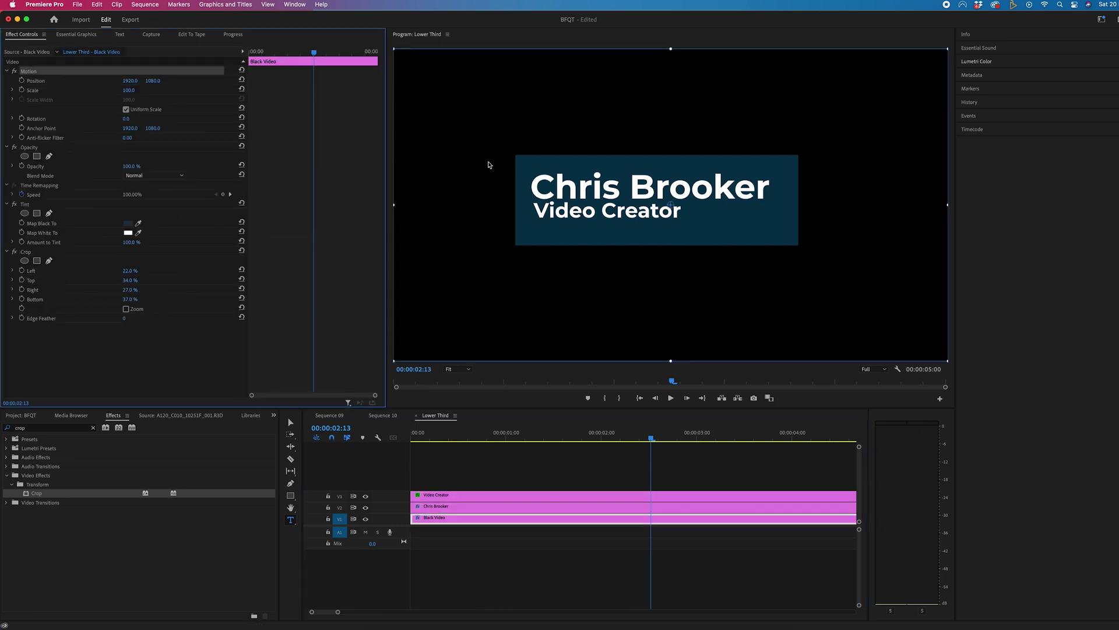
{"action": "left_click_drag", "start_coordinate": [722, 215], "coordinate": [718, 212]}
Play Sequence 10 from the beginning to preview the nested lower third wiping in and out.
{"action": "left_click", "coordinate": [400, 416]}
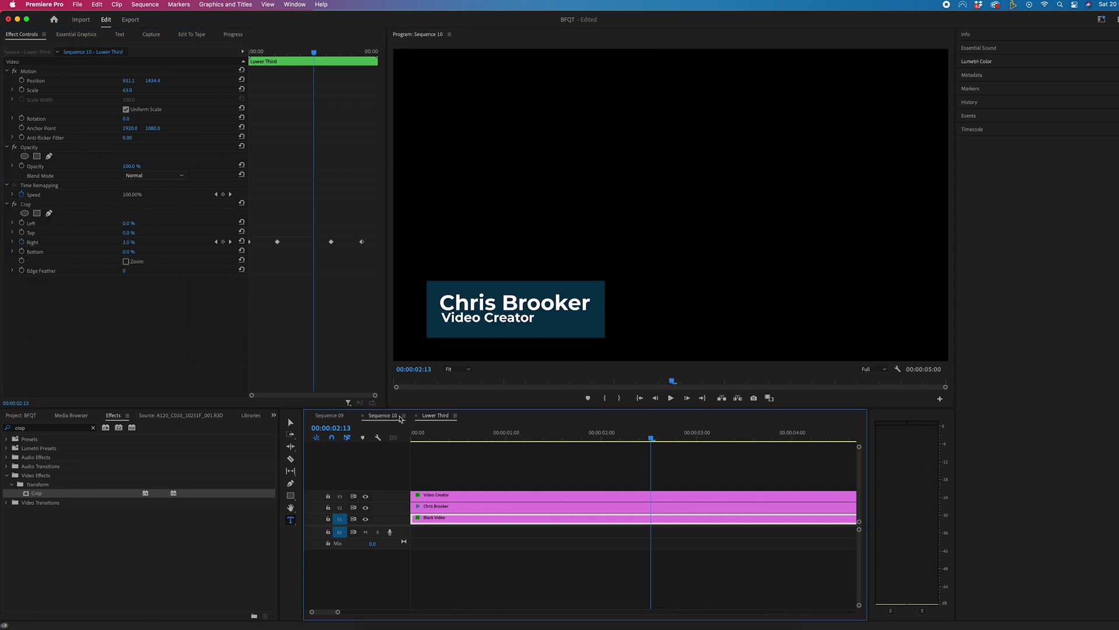
{"action": "key", "text": "Home"}
{"action": "key", "text": "space"}
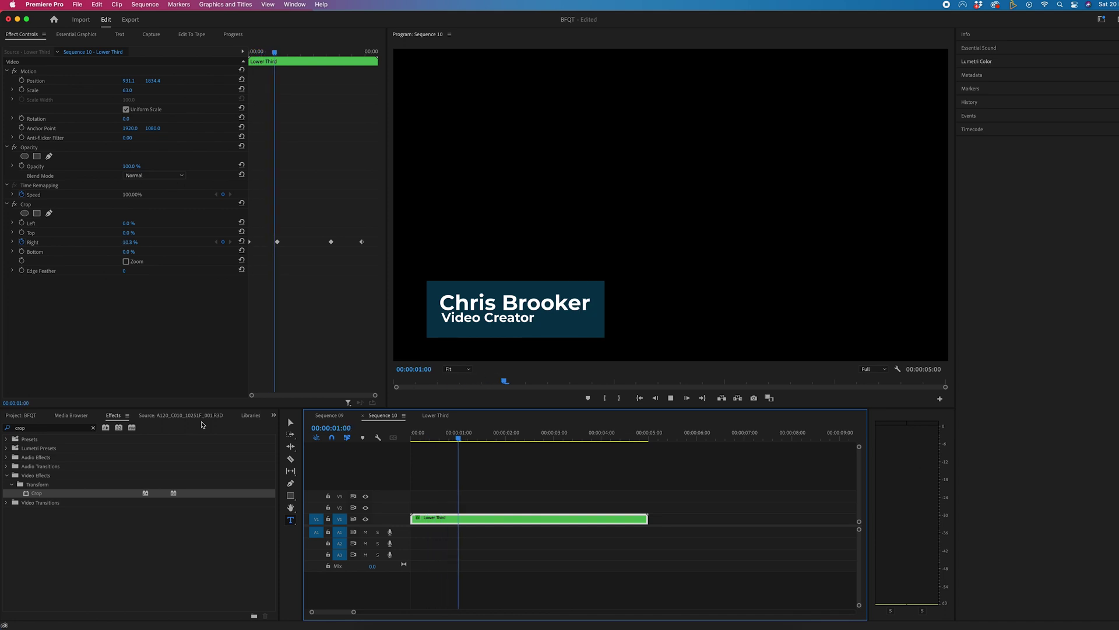